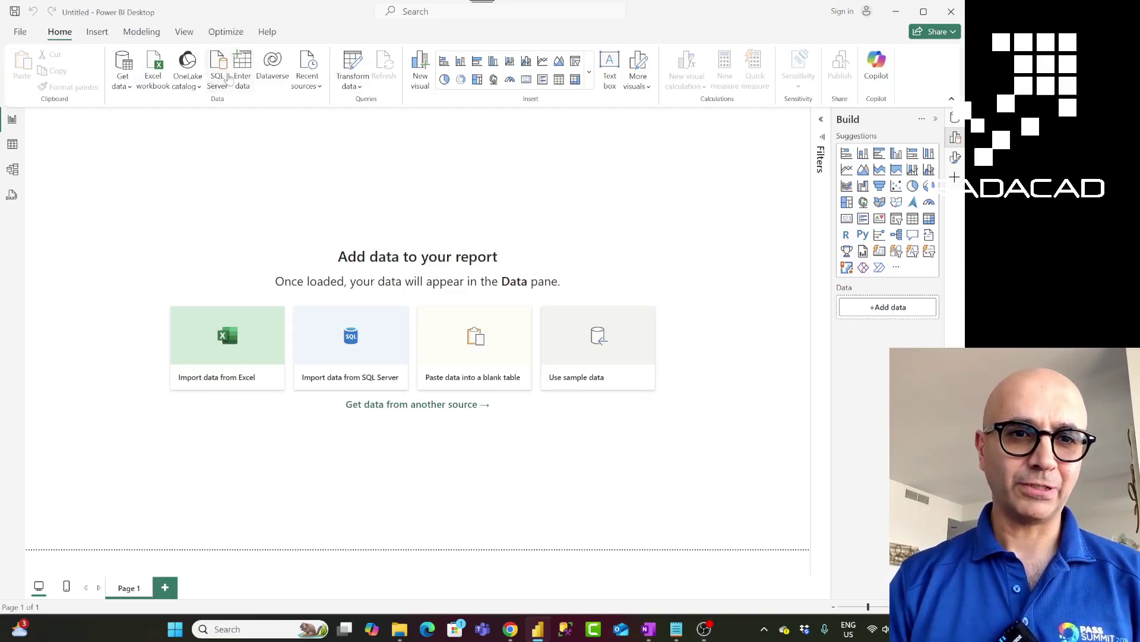
# - Start an Excel workbook import from the New Files folder, then cancel it
pyautogui.click(152, 79)
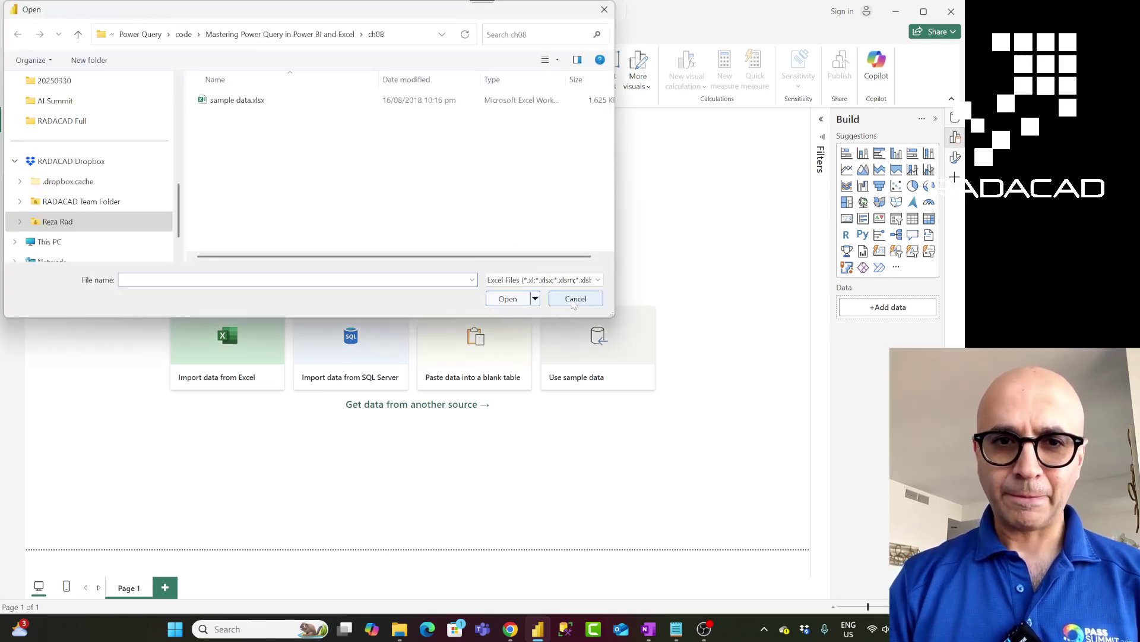
pyautogui.click(395, 34)
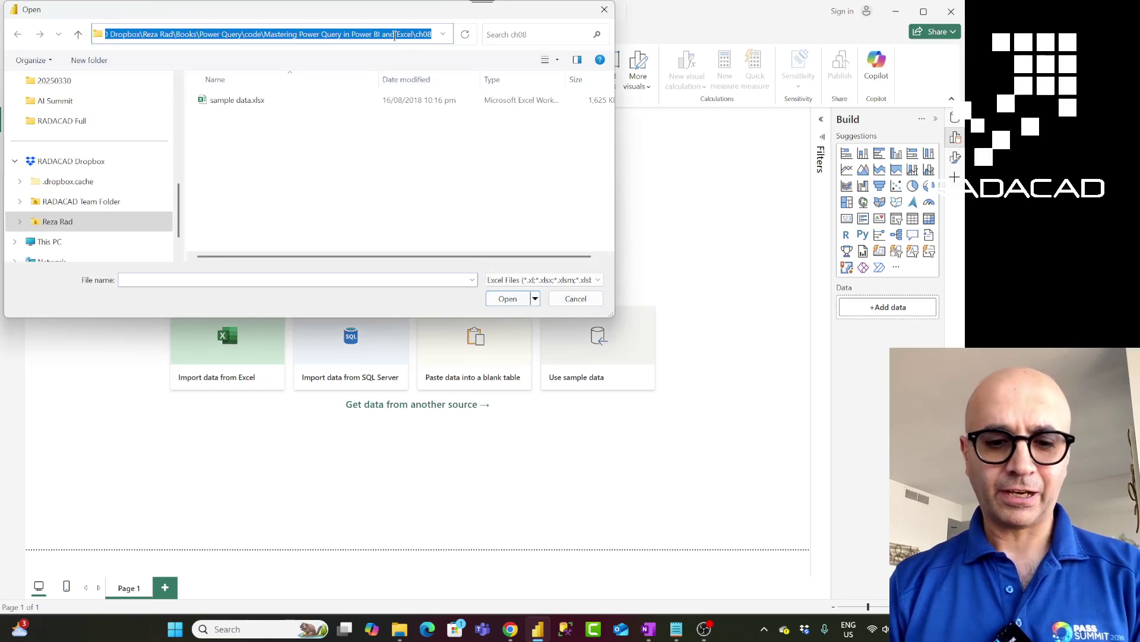
pyautogui.hotkey('ctrl', 'v')
pyautogui.press('Return')
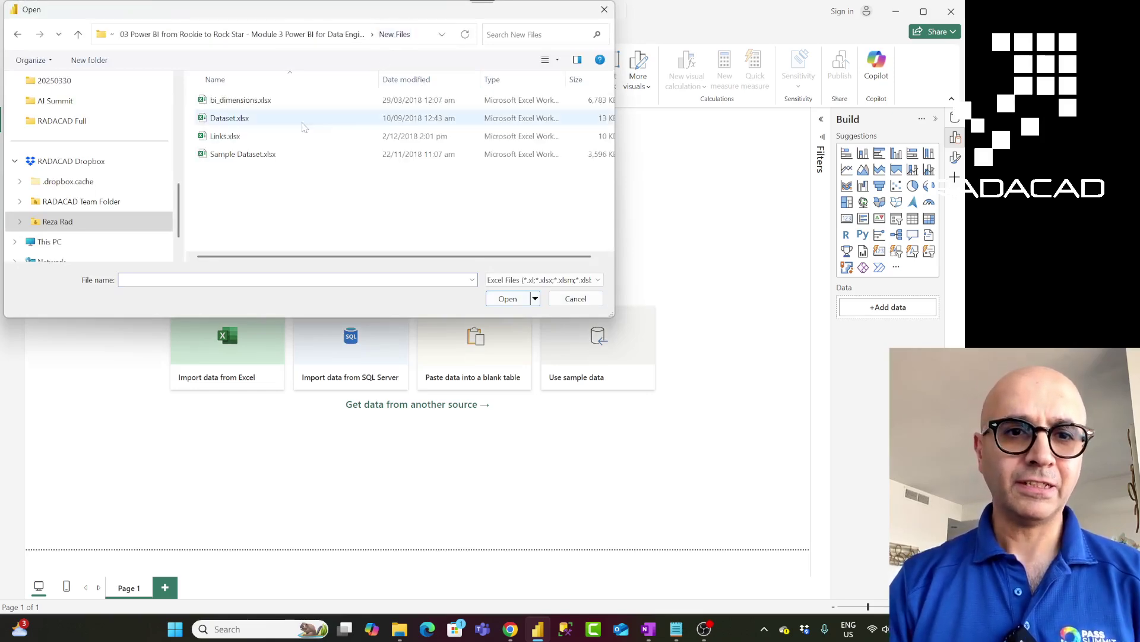
pyautogui.click(574, 299)
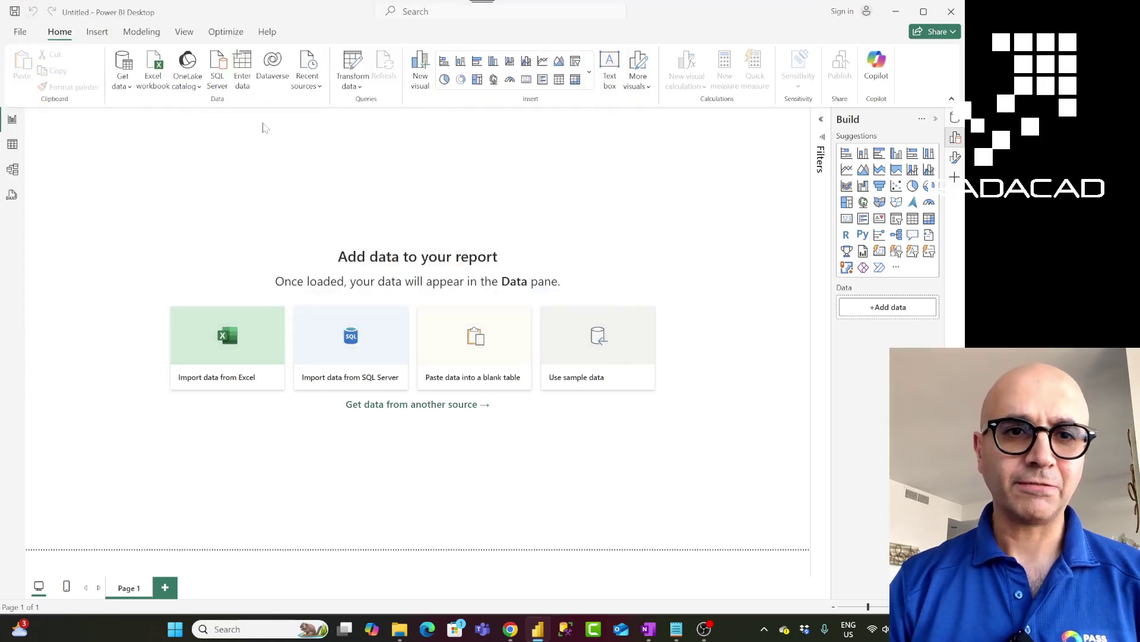
# - Import Department.txt from the New Files folder as a Text/CSV source
pyautogui.click(122, 82)
pyautogui.click(150, 248)
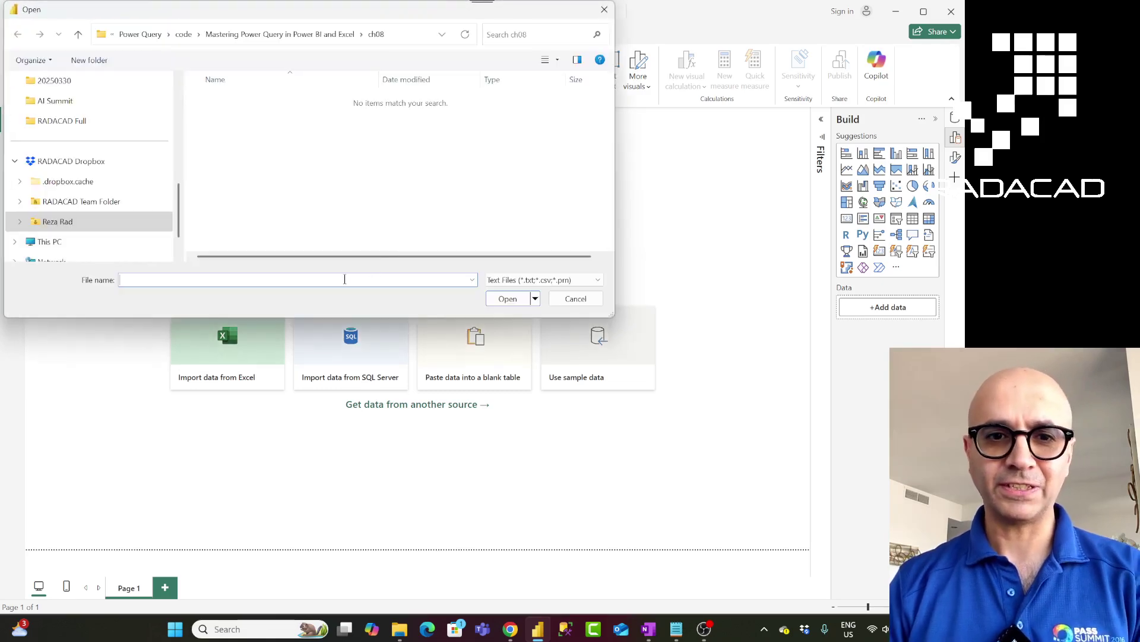
pyautogui.click(415, 36)
pyautogui.hotkey('ctrl', 'v')
pyautogui.press('Return')
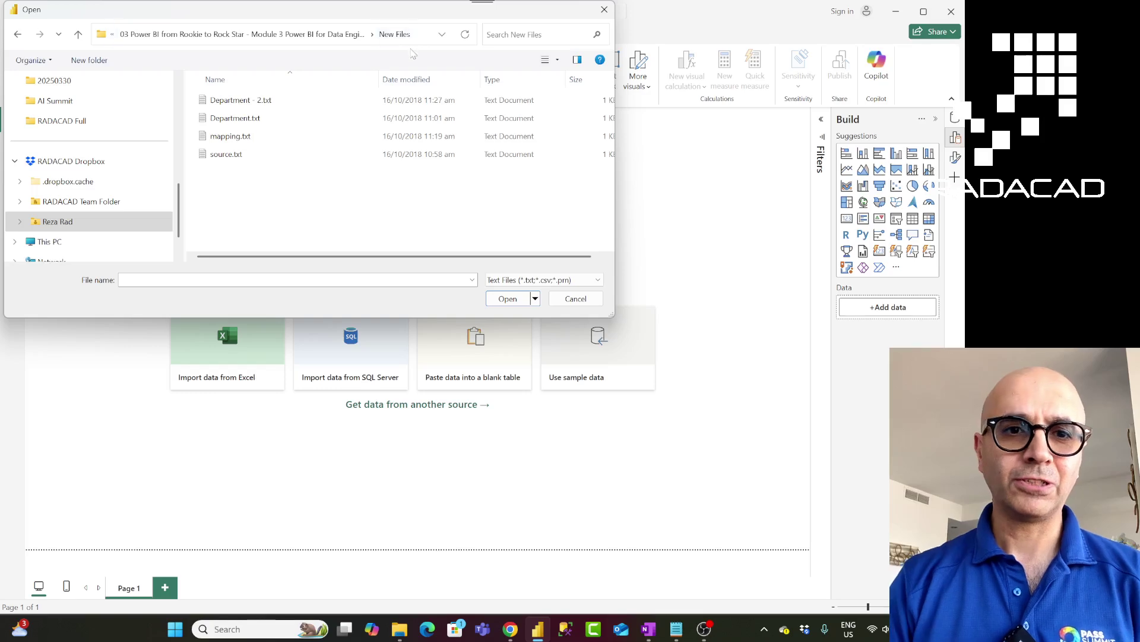
pyautogui.doubleClick(238, 123)
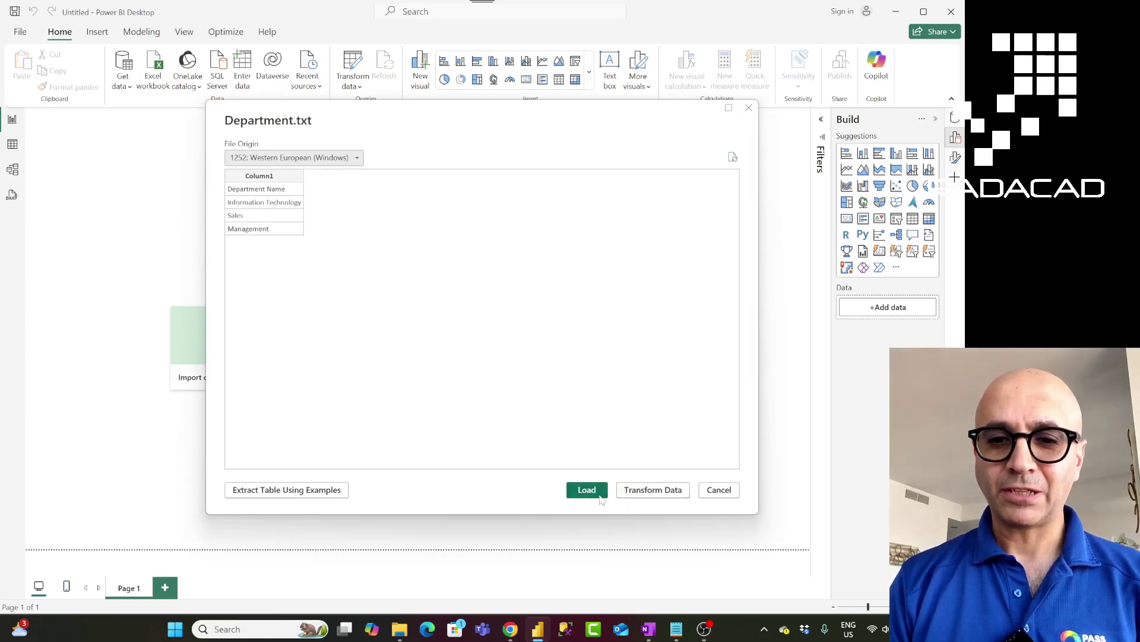
# - Load Department into Power Query Editor and promote its first row so Department Name becomes the header
pyautogui.click(634, 496)
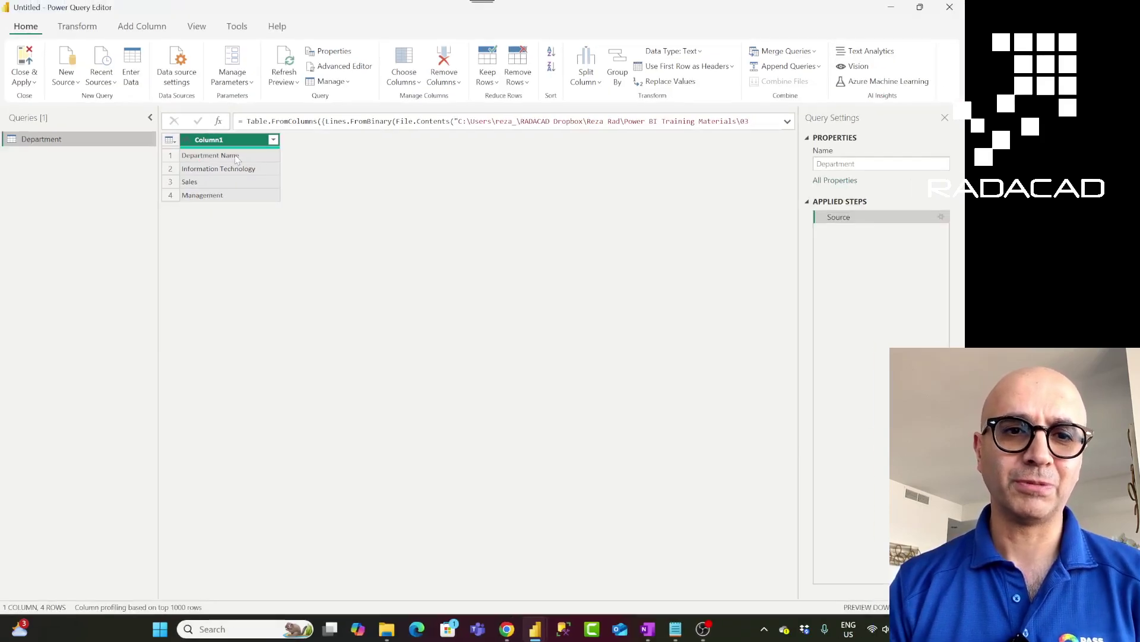
pyautogui.click(78, 27)
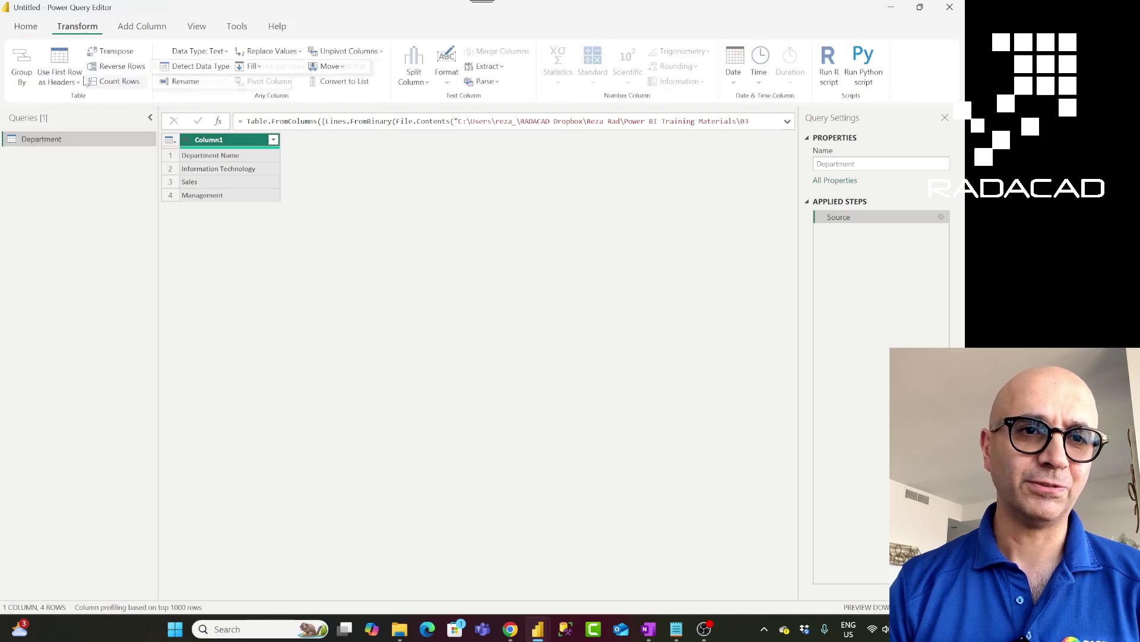
pyautogui.click(62, 61)
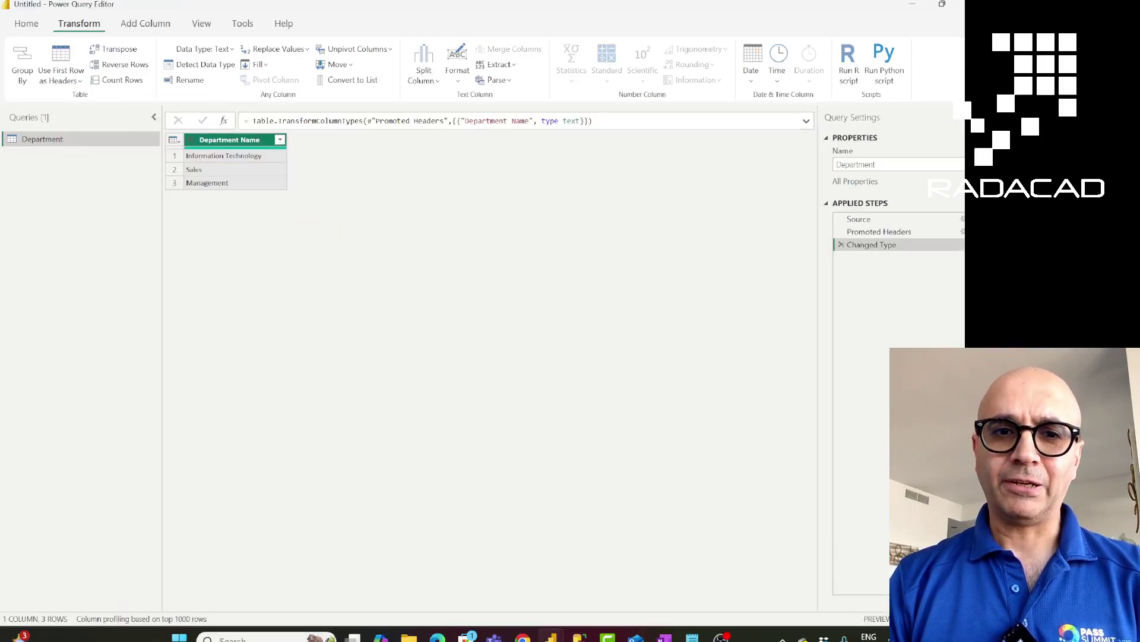
# - Create a new Text/CSV query from source.txt via the Queries pane
pyautogui.rightClick(82, 181)
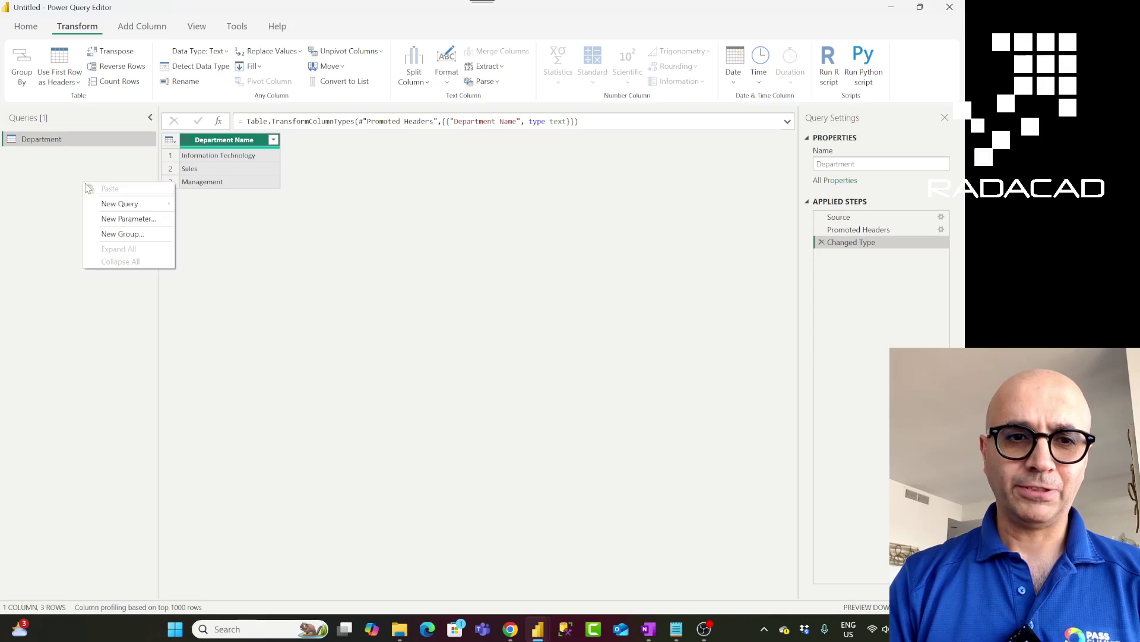
pyautogui.moveTo(120, 204)
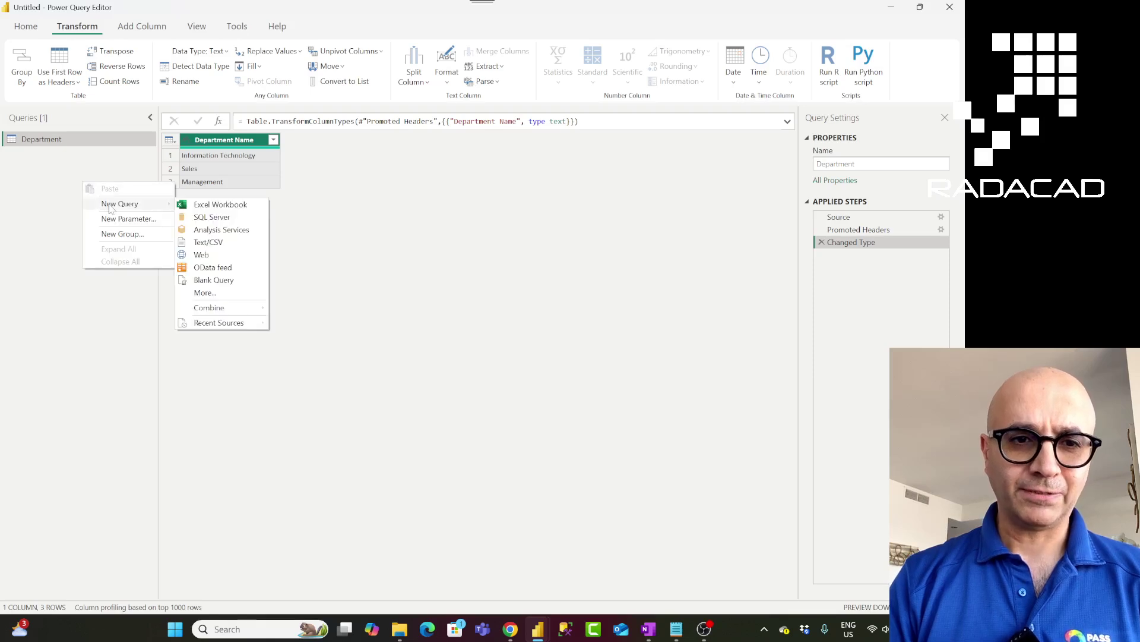
pyautogui.click(205, 243)
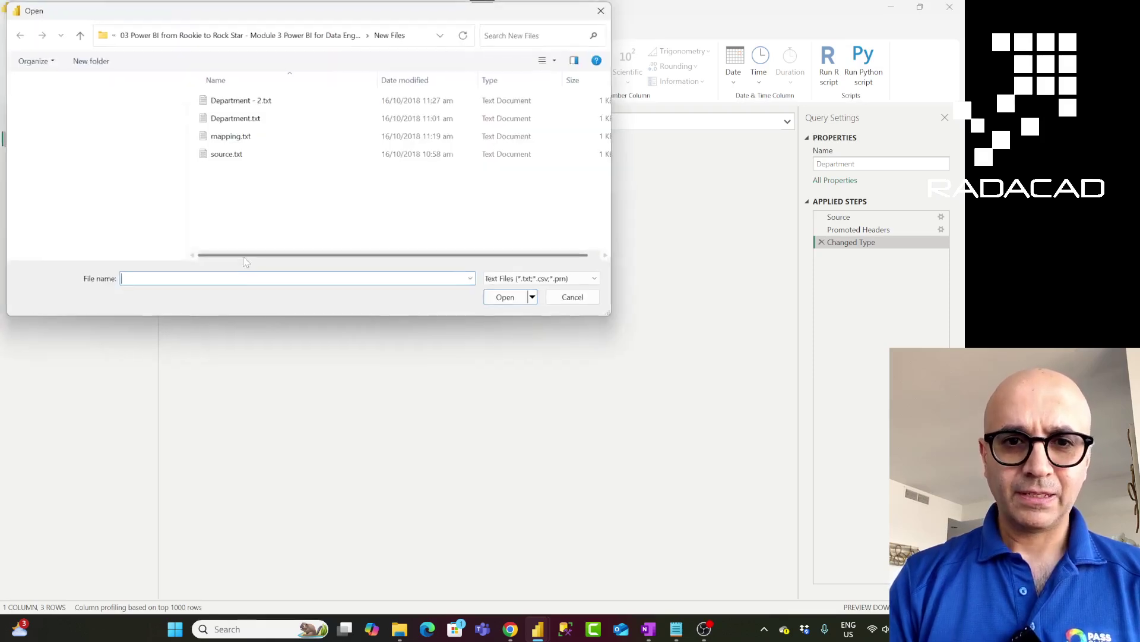
pyautogui.doubleClick(228, 157)
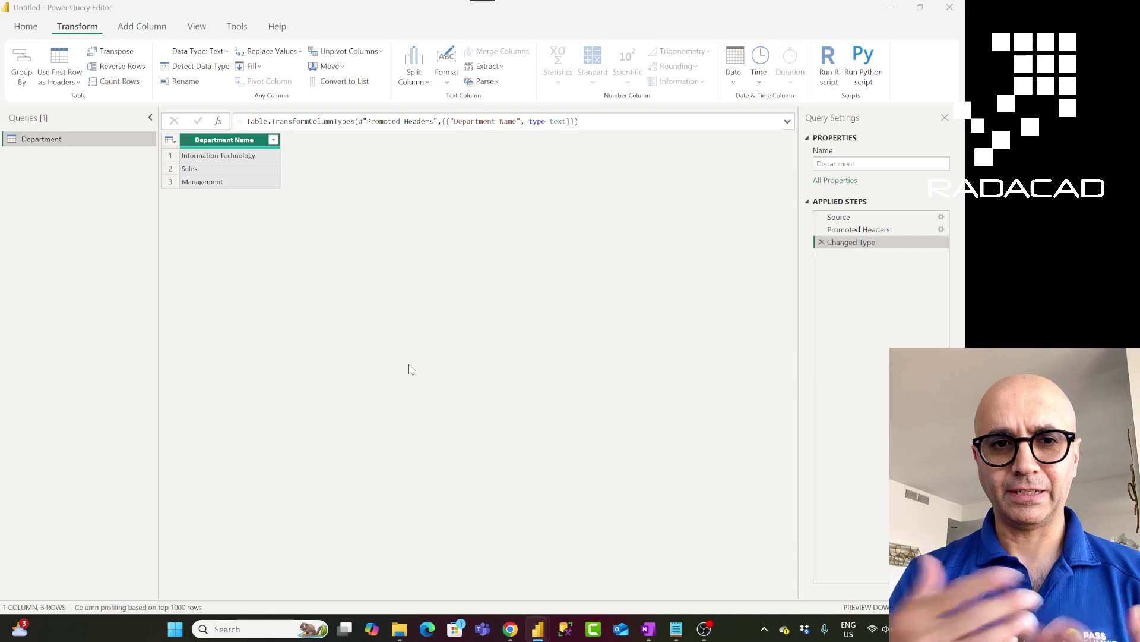
pyautogui.click(671, 490)
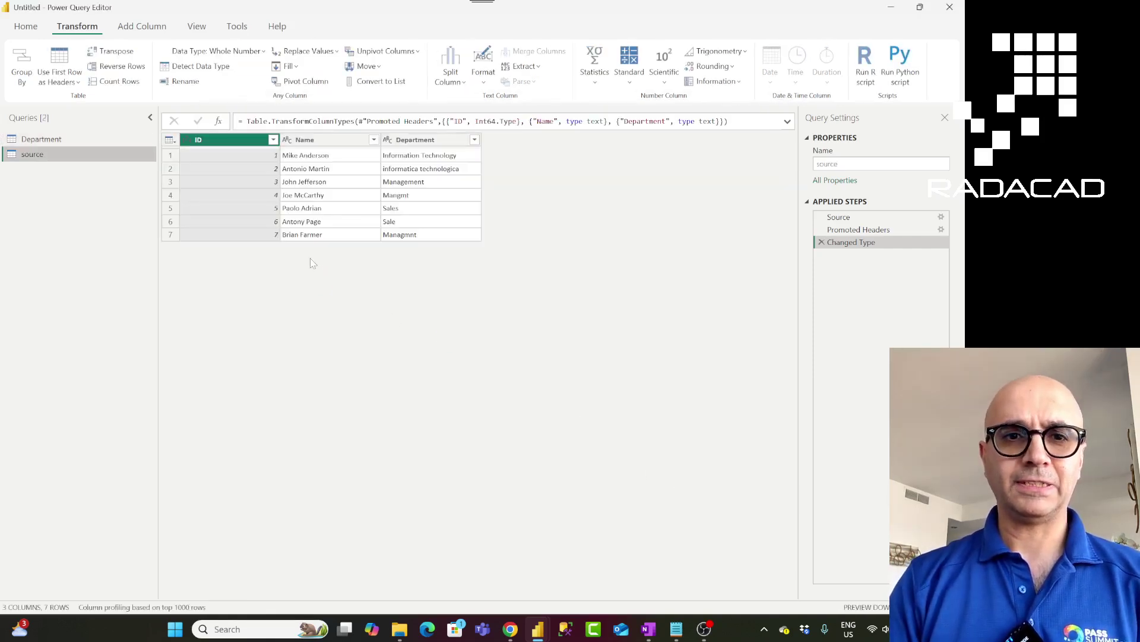
# - Select the Department column of source and highlight its misspelled department entries
pyautogui.click(446, 141)
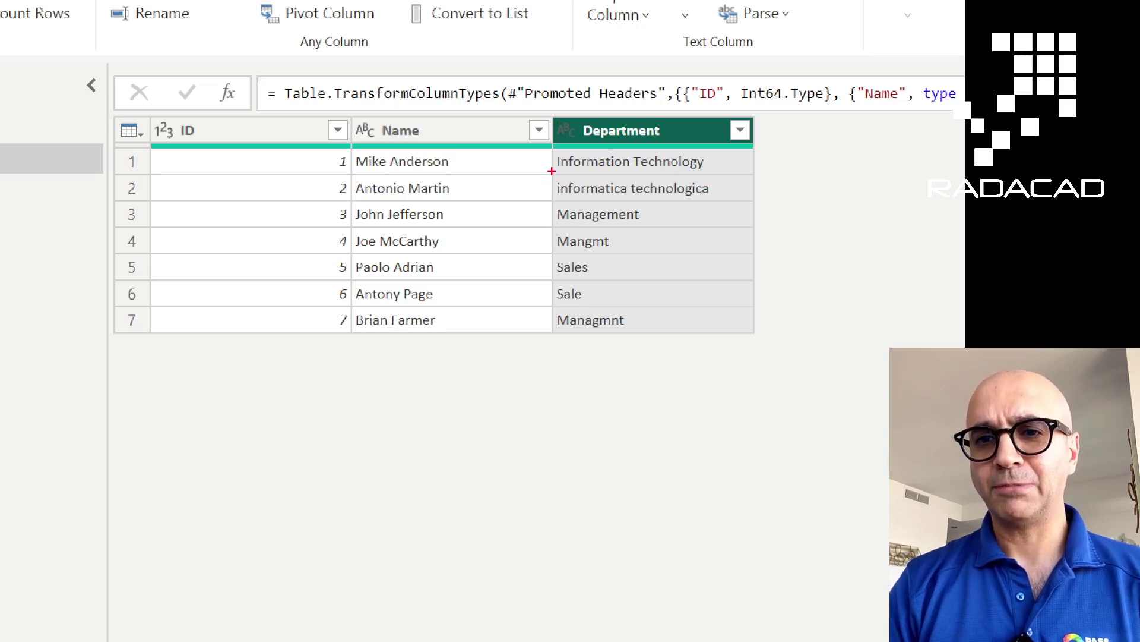
pyautogui.moveTo(552, 171); pyautogui.dragTo(722, 199)
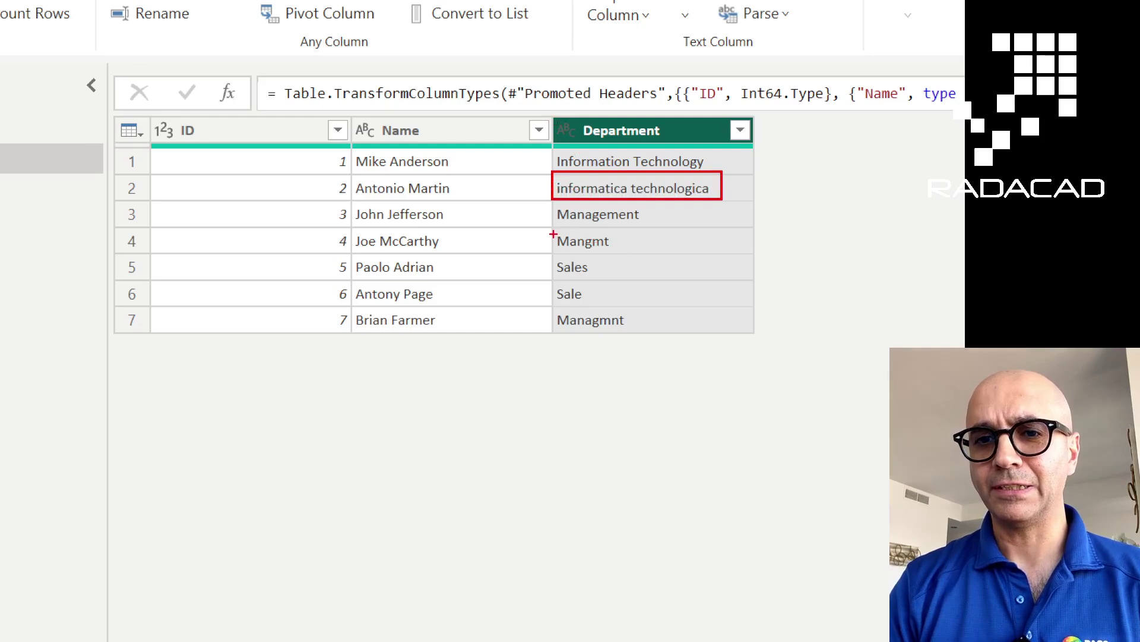
pyautogui.moveTo(553, 234); pyautogui.dragTo(629, 257)
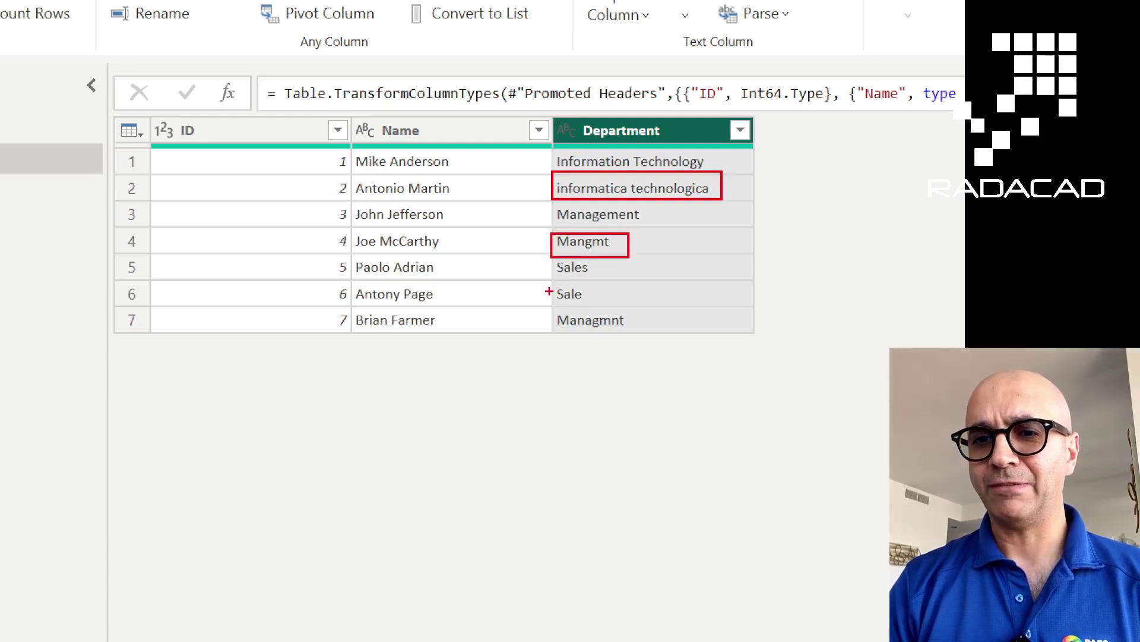
pyautogui.moveTo(548, 282); pyautogui.dragTo(643, 339)
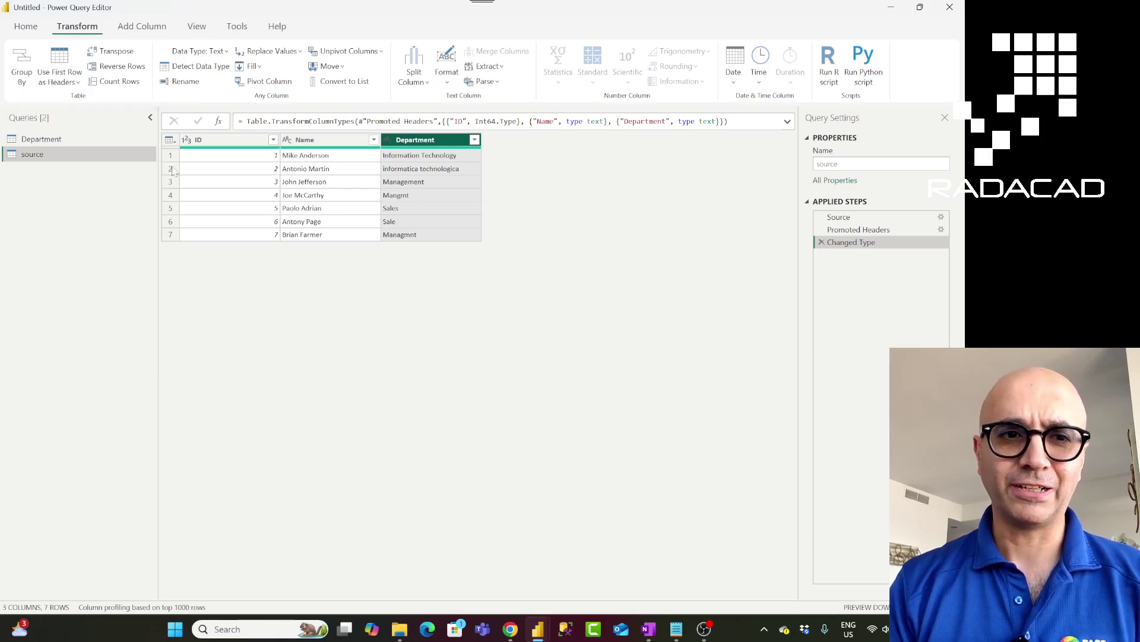
# - Preview the Department query, then start Merge Queries on the Home tab for source
pyautogui.click(102, 141)
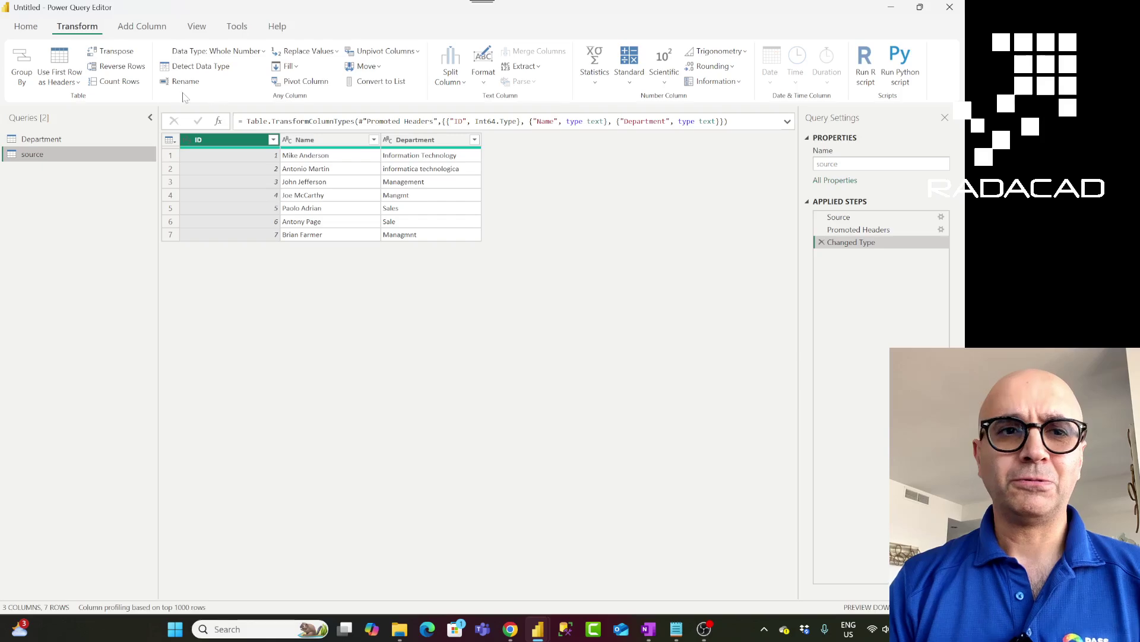
pyautogui.click(26, 27)
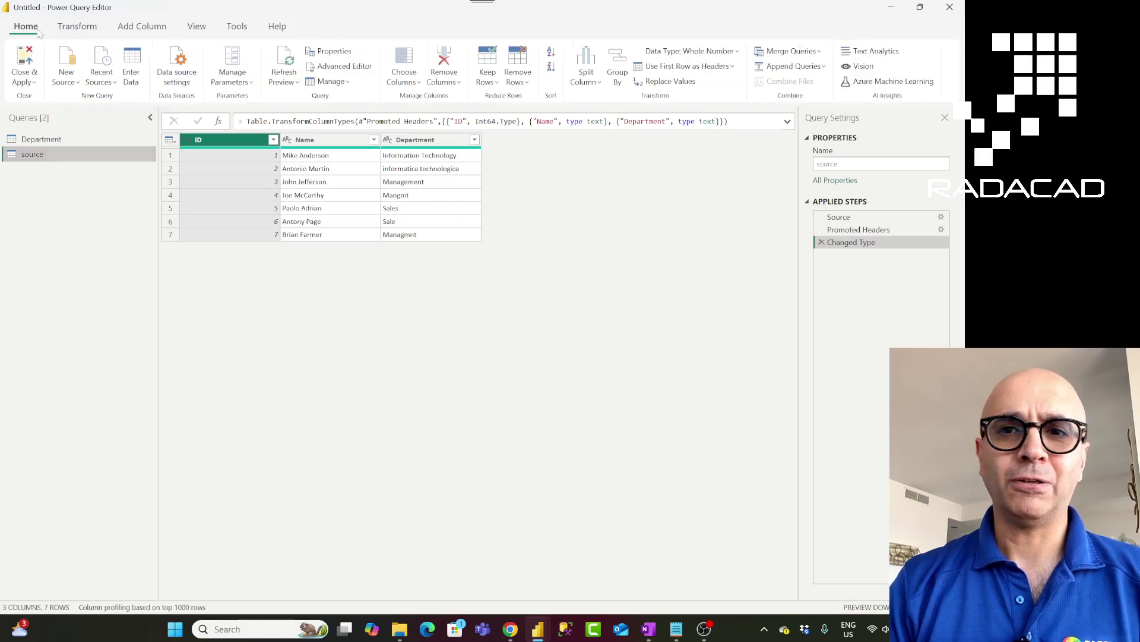
pyautogui.click(821, 54)
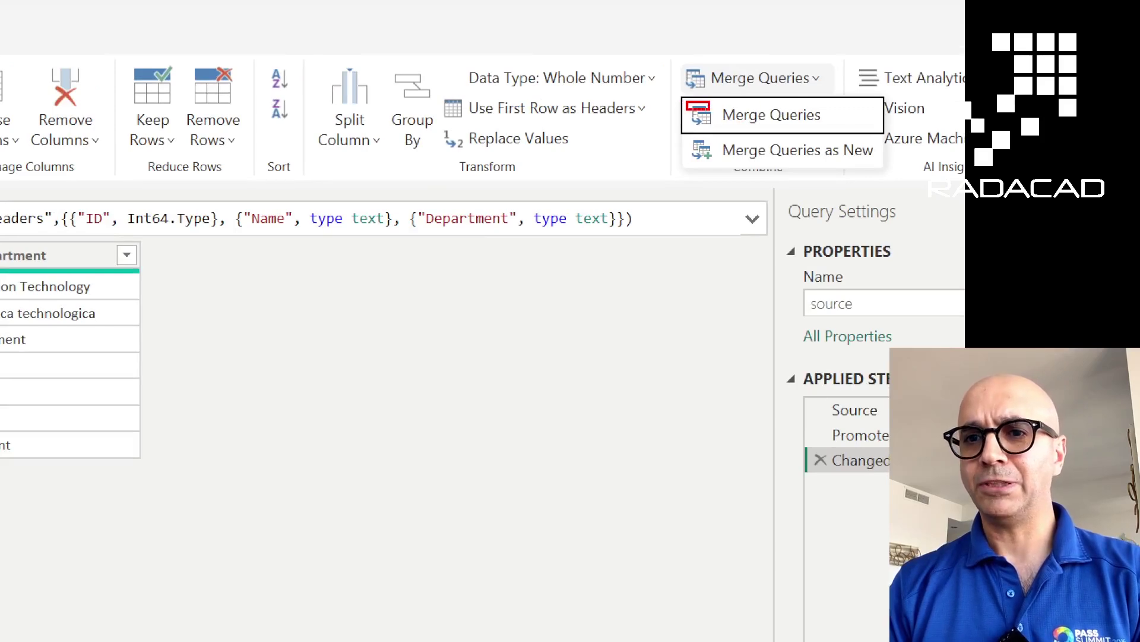
pyautogui.press('Escape')
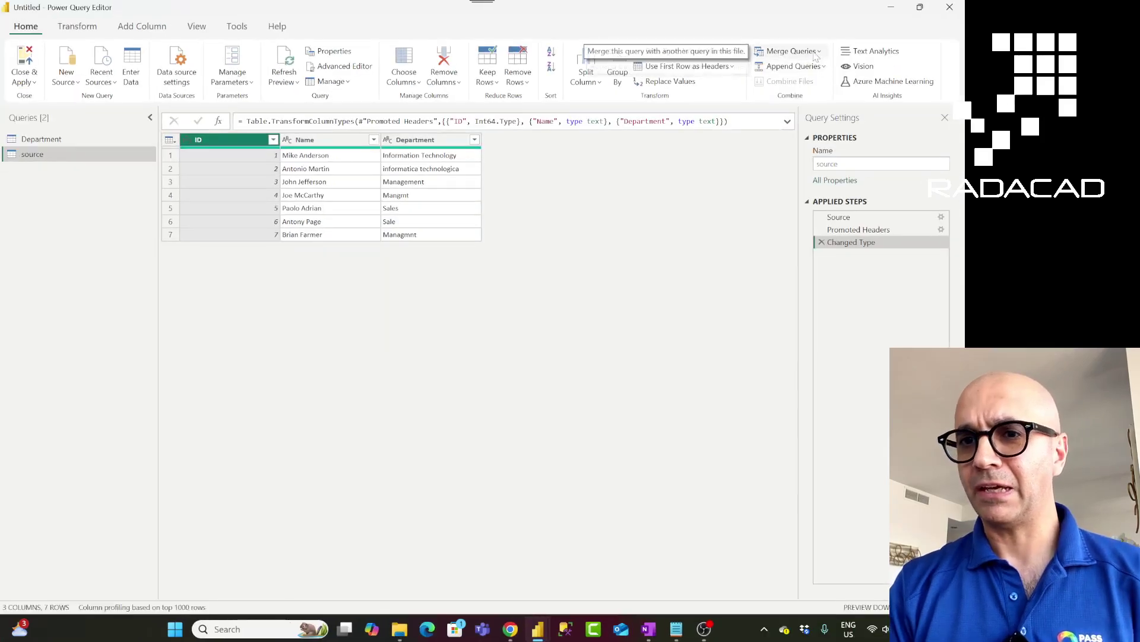
pyautogui.click(819, 52)
pyautogui.click(807, 69)
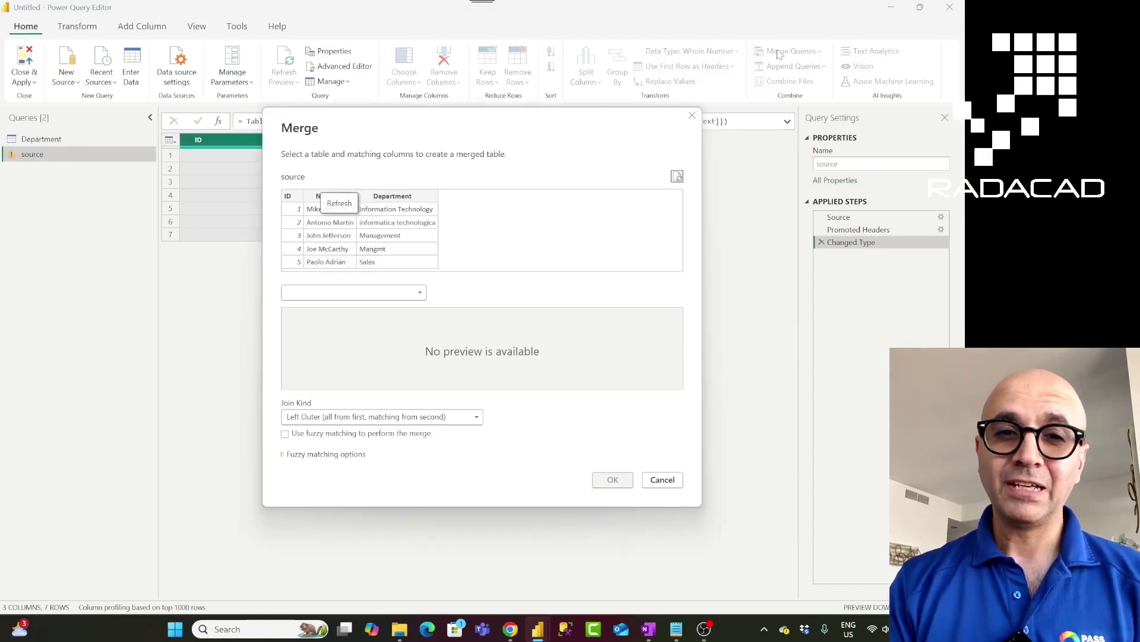
# - Merge source's Department with the Department table's Department Name, exactly matching 3 of 7 rows
pyautogui.click(398, 198)
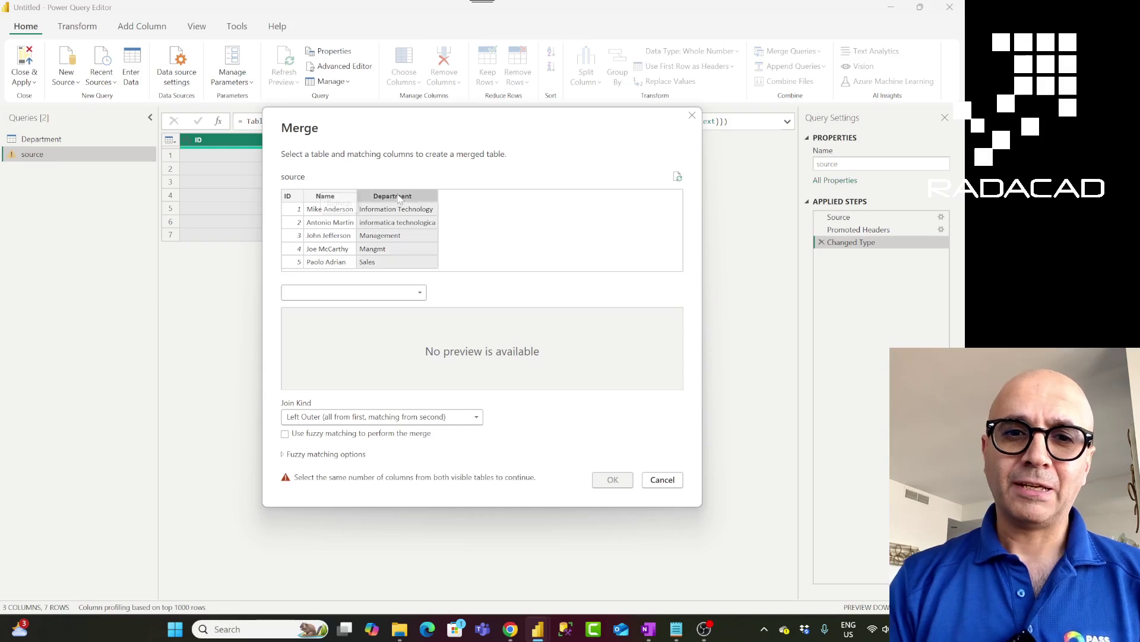
pyautogui.click(333, 292)
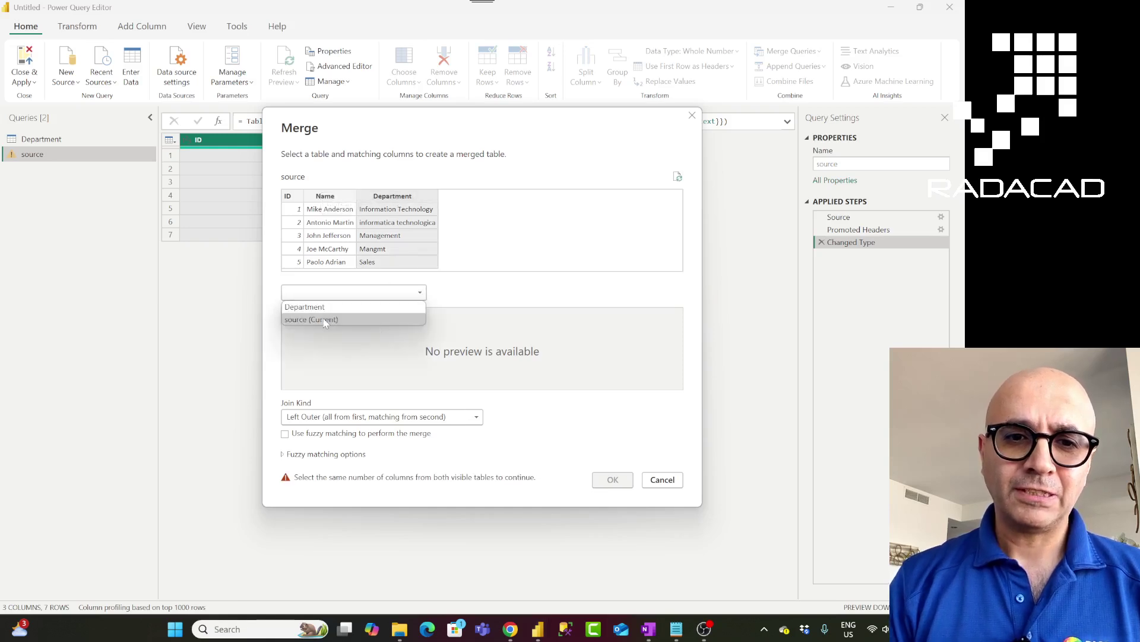
pyautogui.click(325, 320)
pyautogui.click(383, 296)
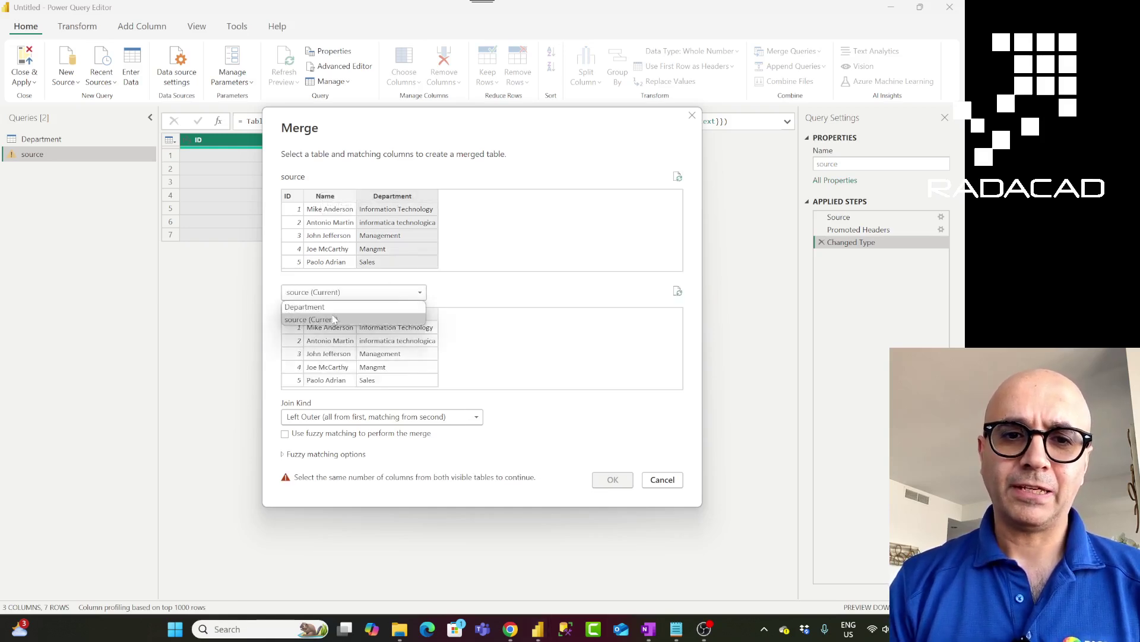
pyautogui.click(333, 319)
pyautogui.scroll(1, 328, 291)
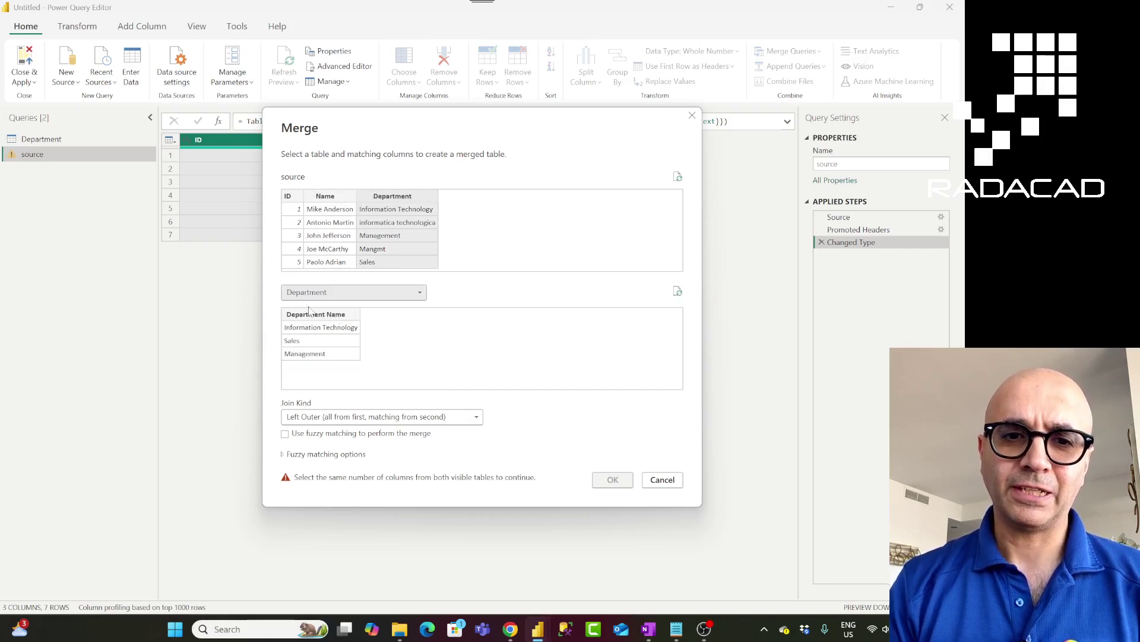
pyautogui.click(335, 315)
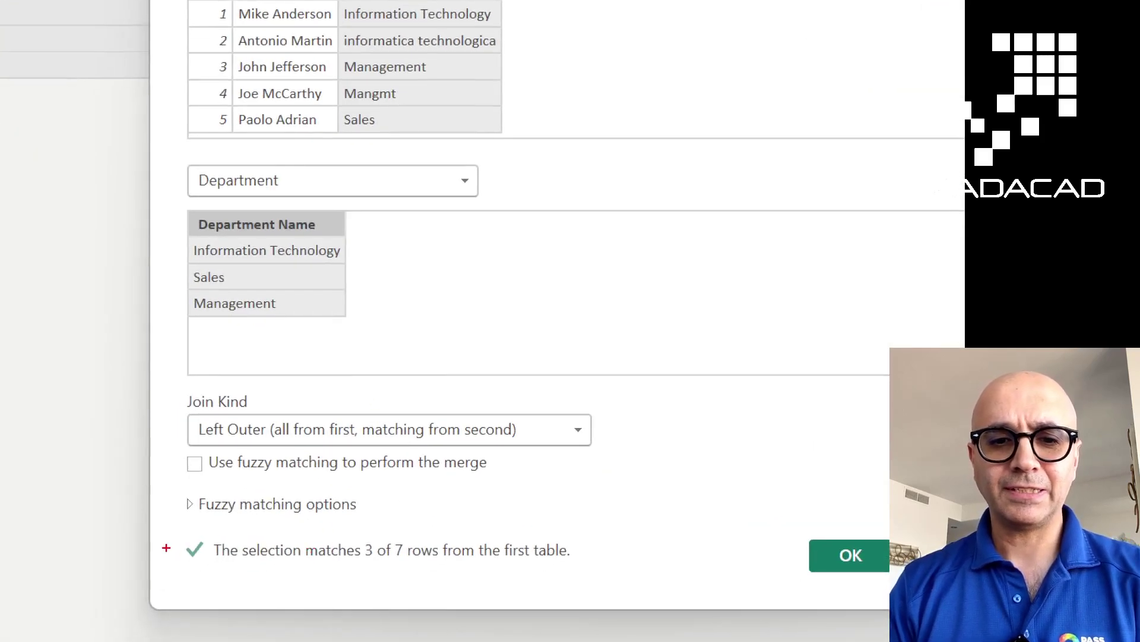
pyautogui.moveTo(183, 535)
pyautogui.mouseDown()
pyautogui.moveTo(369, 554)
pyautogui.moveTo(615, 560)
pyautogui.moveTo(619, 571)
pyautogui.mouseUp()
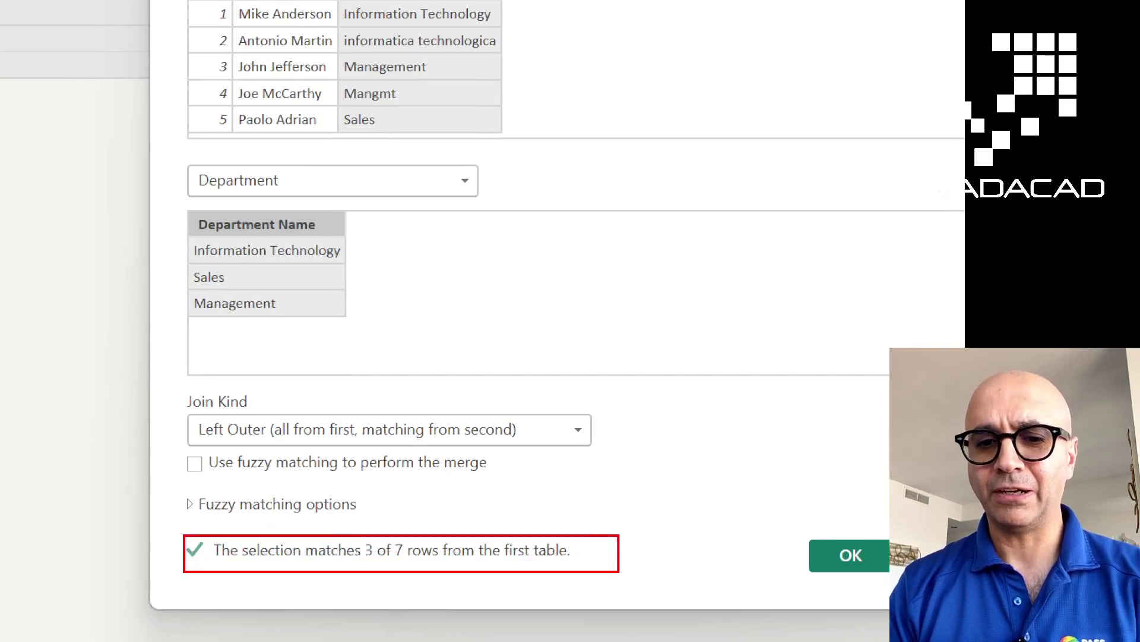
pyautogui.press('Escape')
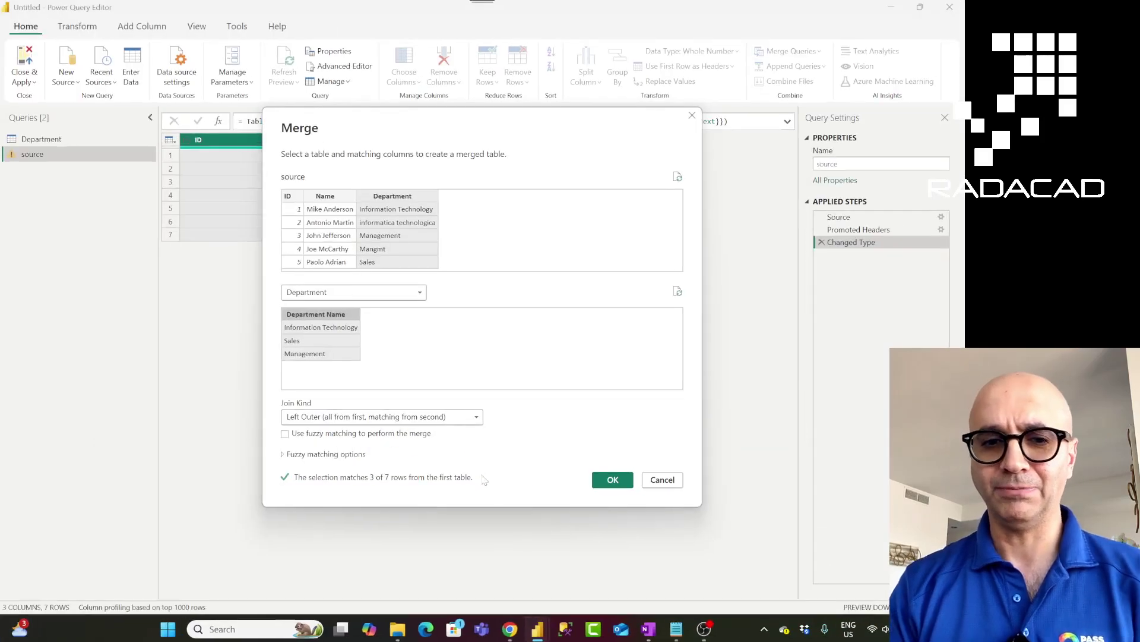
pyautogui.click(612, 483)
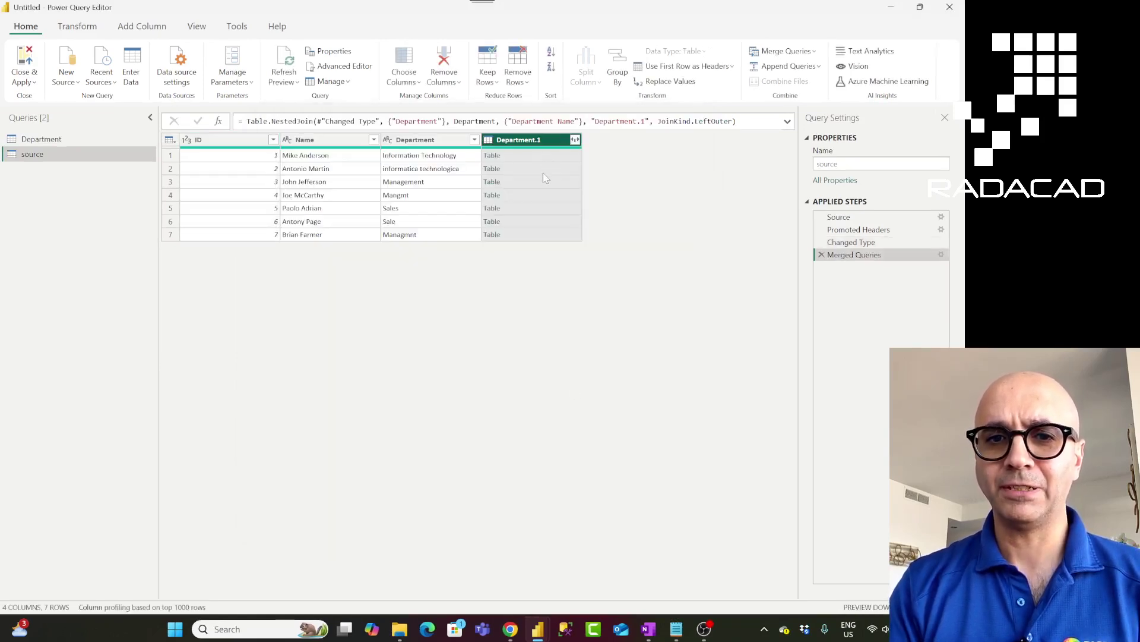
# - Expand Department.1 without prefix, then delete the Expanded Department.1 and Merged Queries steps
pyautogui.click(575, 140)
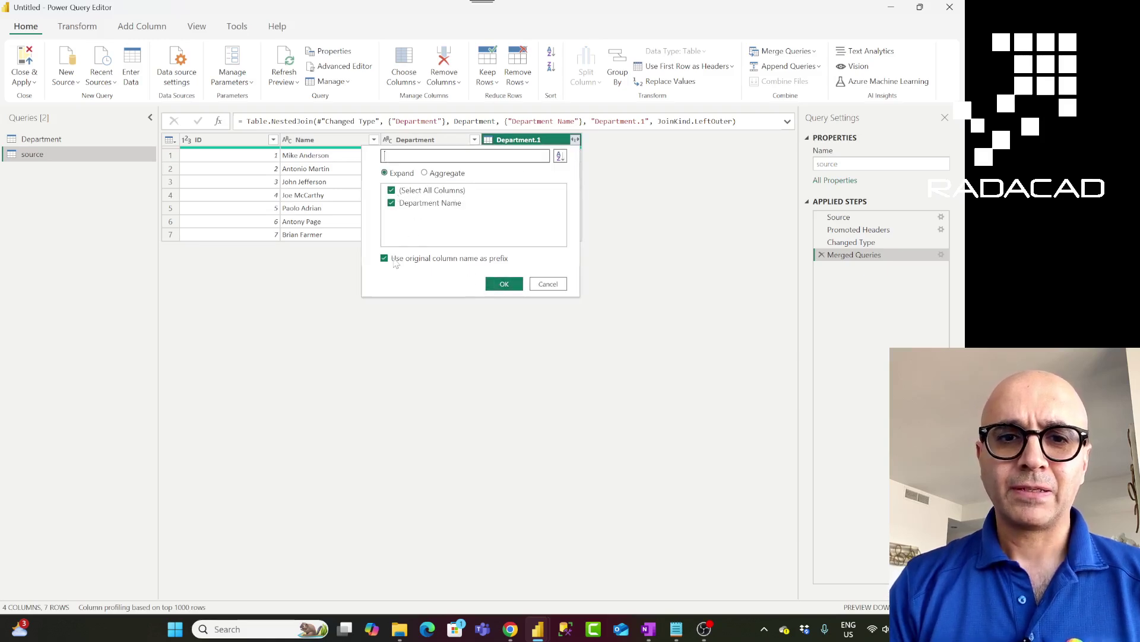
pyautogui.click(393, 260)
pyautogui.click(501, 286)
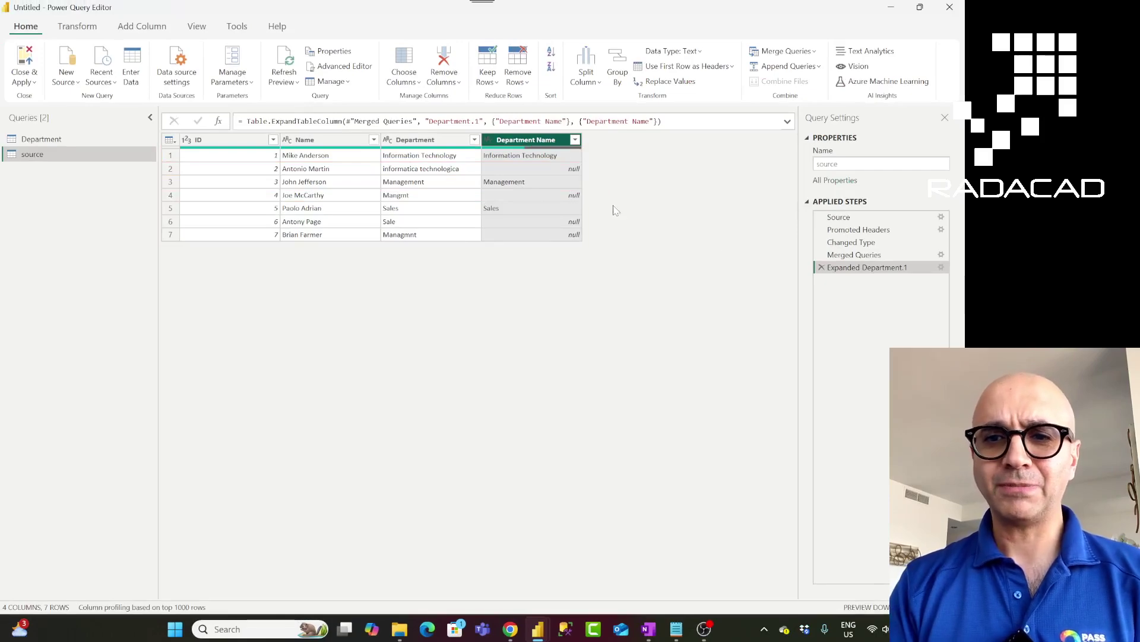
pyautogui.click(822, 267)
pyautogui.click(821, 255)
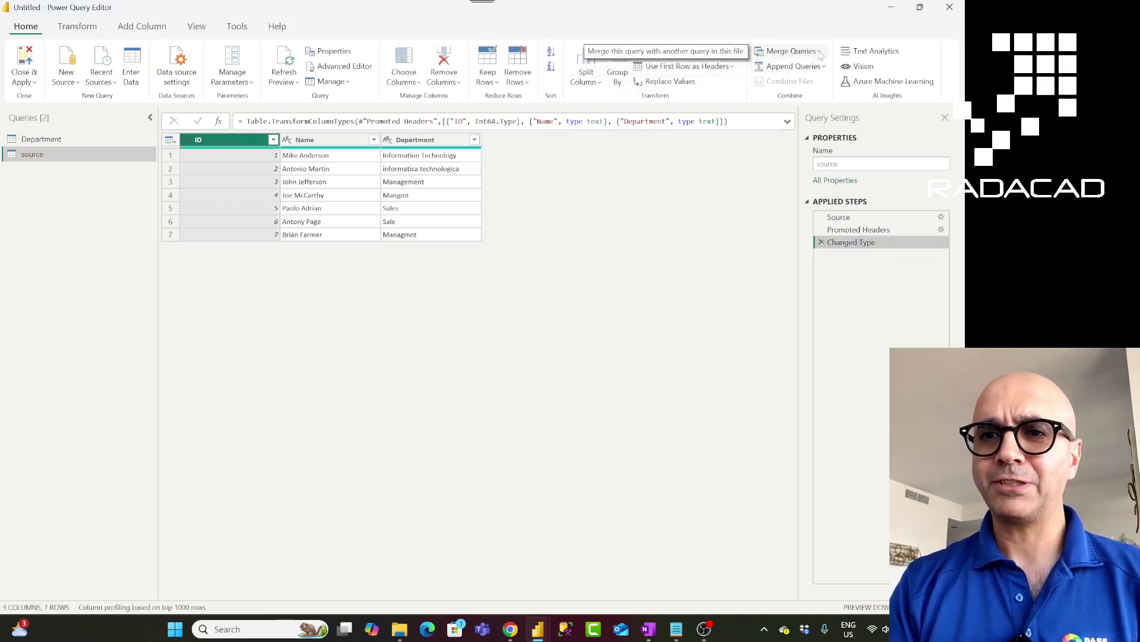
# - Open a new Merge pairing source's Department with Department Name from the Department table (3 of 7 matched)
pyautogui.click(793, 51)
pyautogui.click(802, 73)
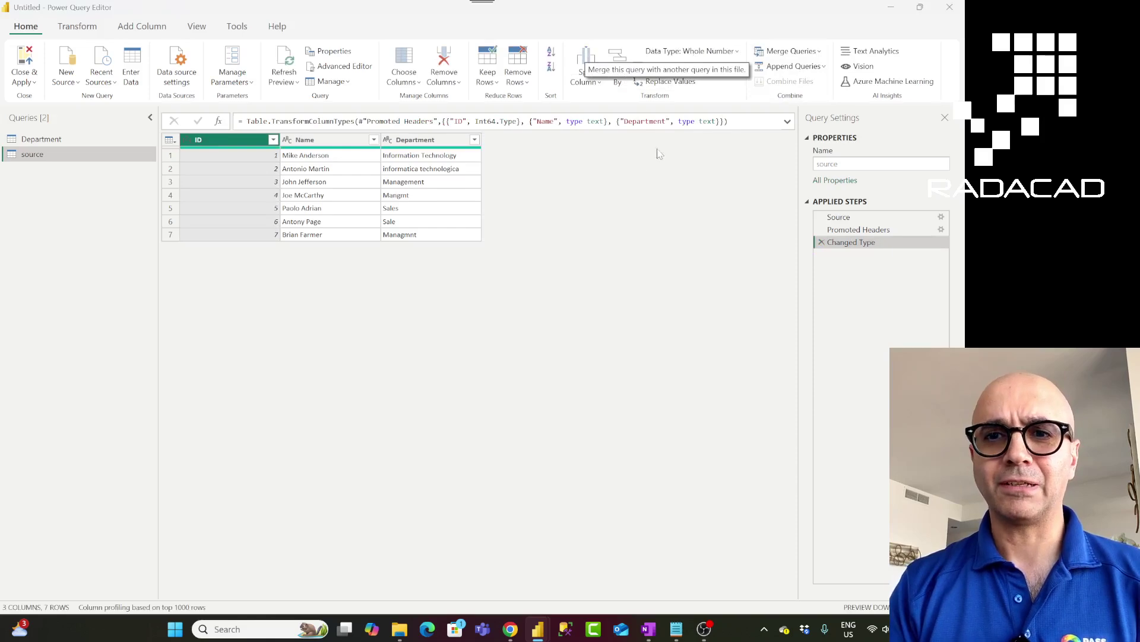
pyautogui.click(414, 293)
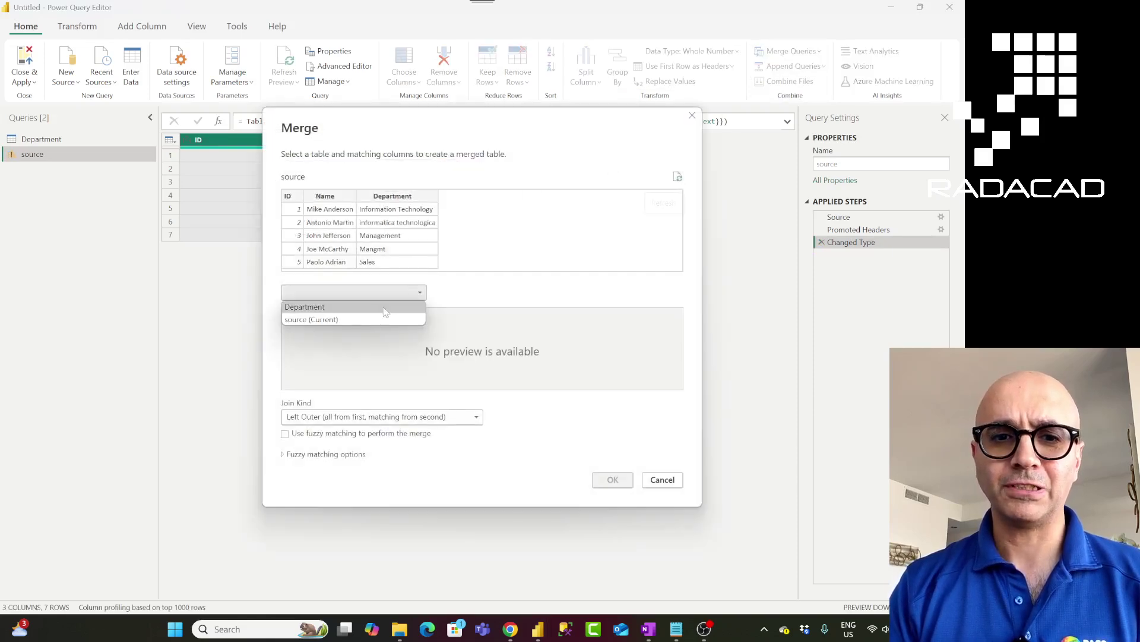
pyautogui.click(324, 307)
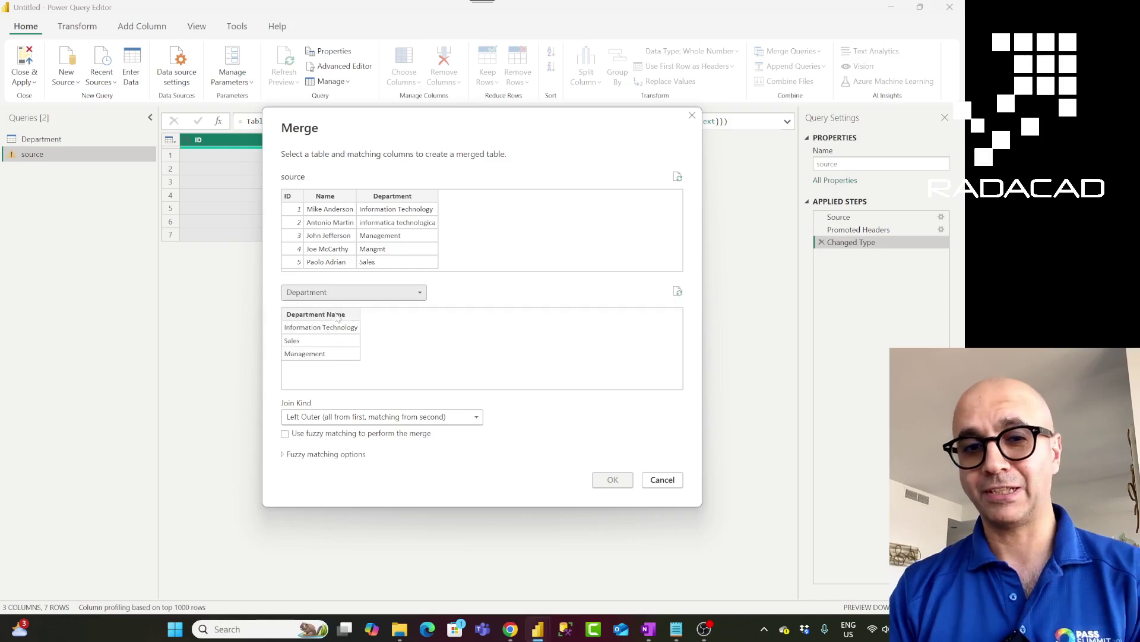
pyautogui.click(408, 200)
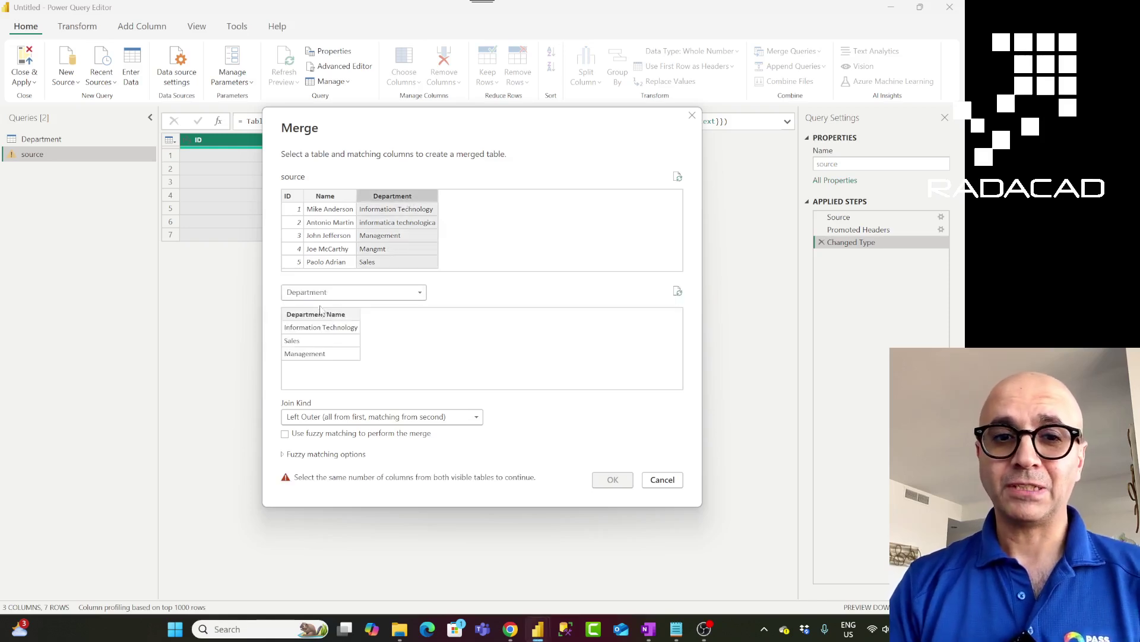
pyautogui.click(334, 316)
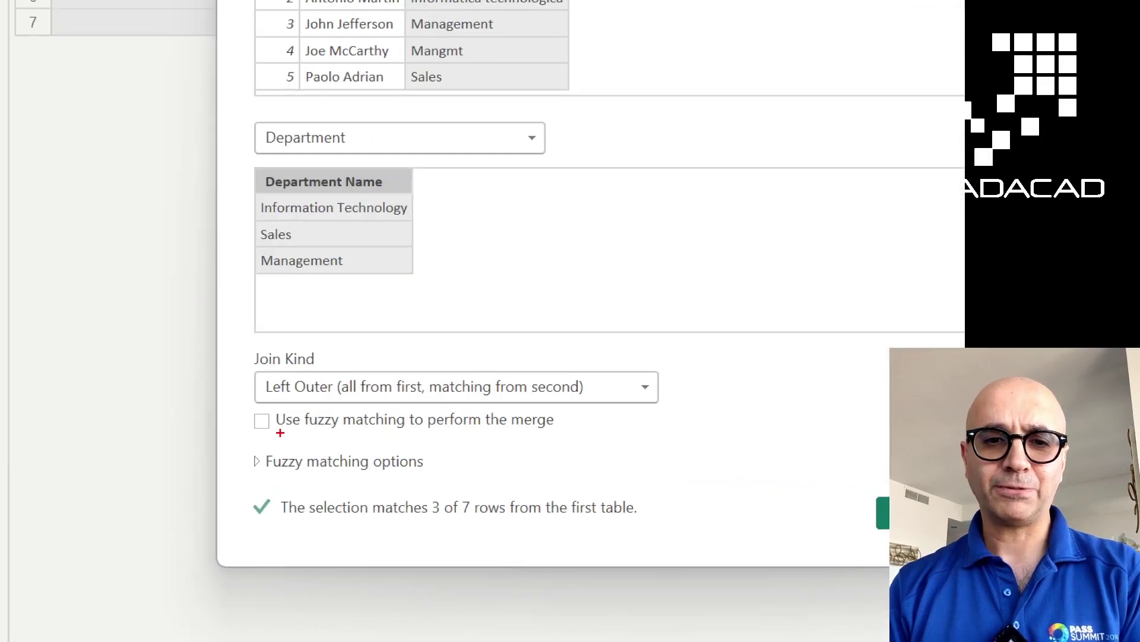
pyautogui.moveTo(244, 406)
pyautogui.mouseDown()
pyautogui.moveTo(293, 439)
pyautogui.moveTo(611, 483)
pyautogui.mouseUp()
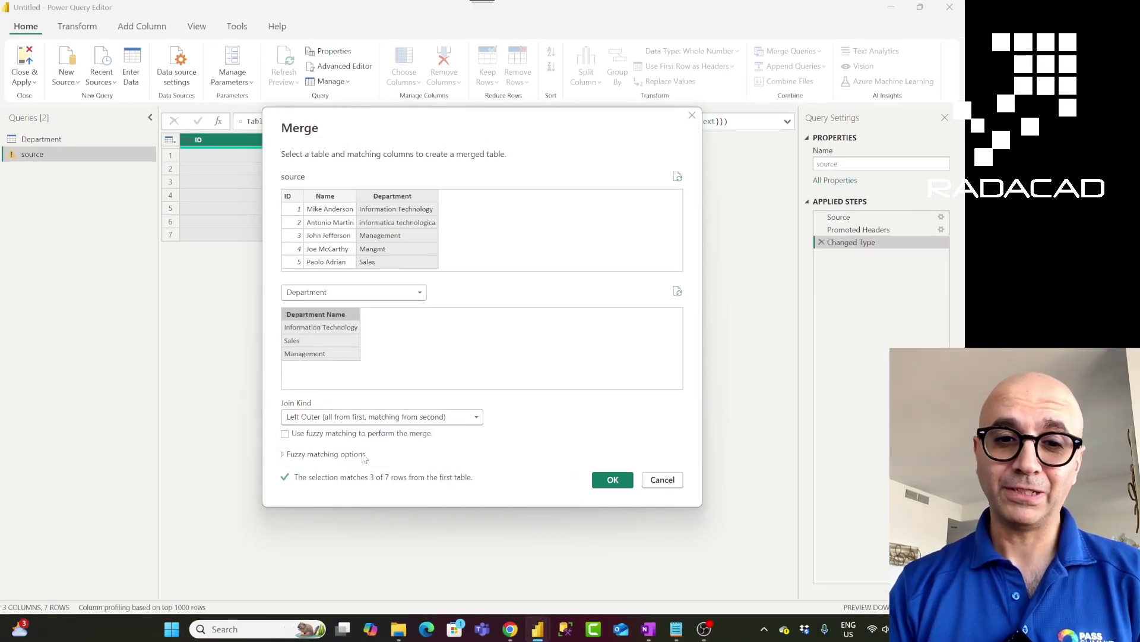
pyautogui.click(286, 434)
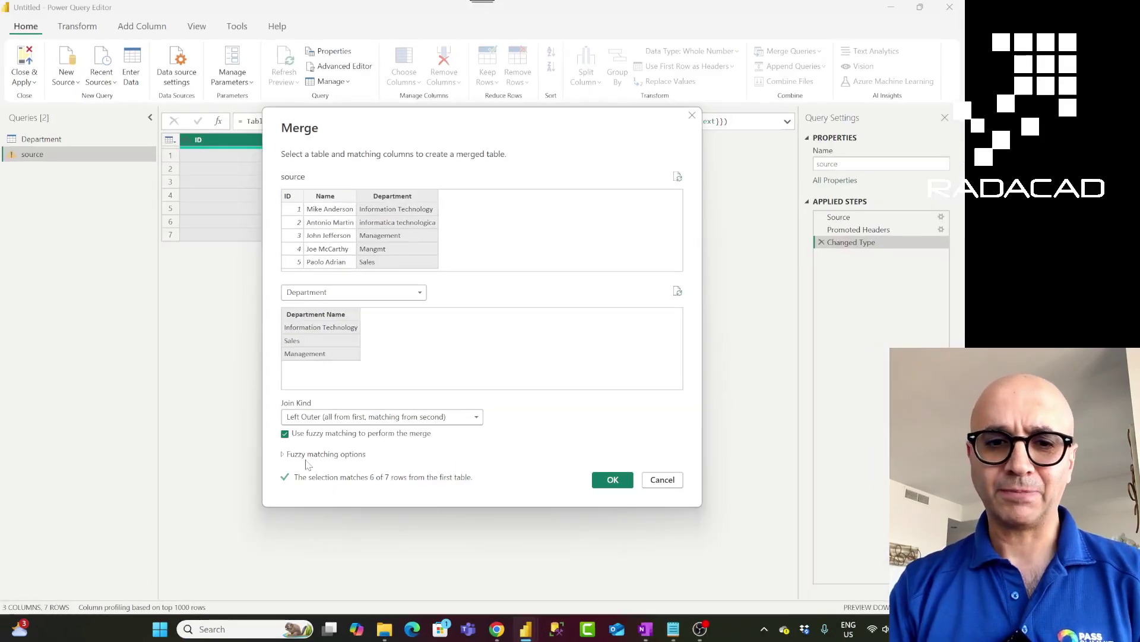
pyautogui.click(306, 458)
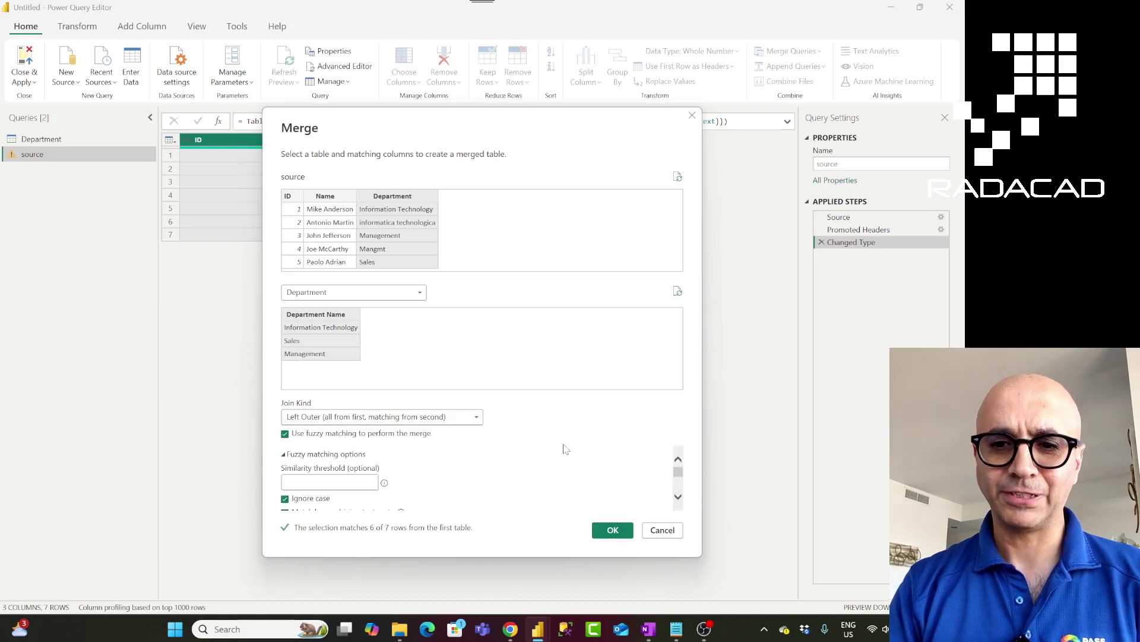
pyautogui.scroll(-1, 416, 483)
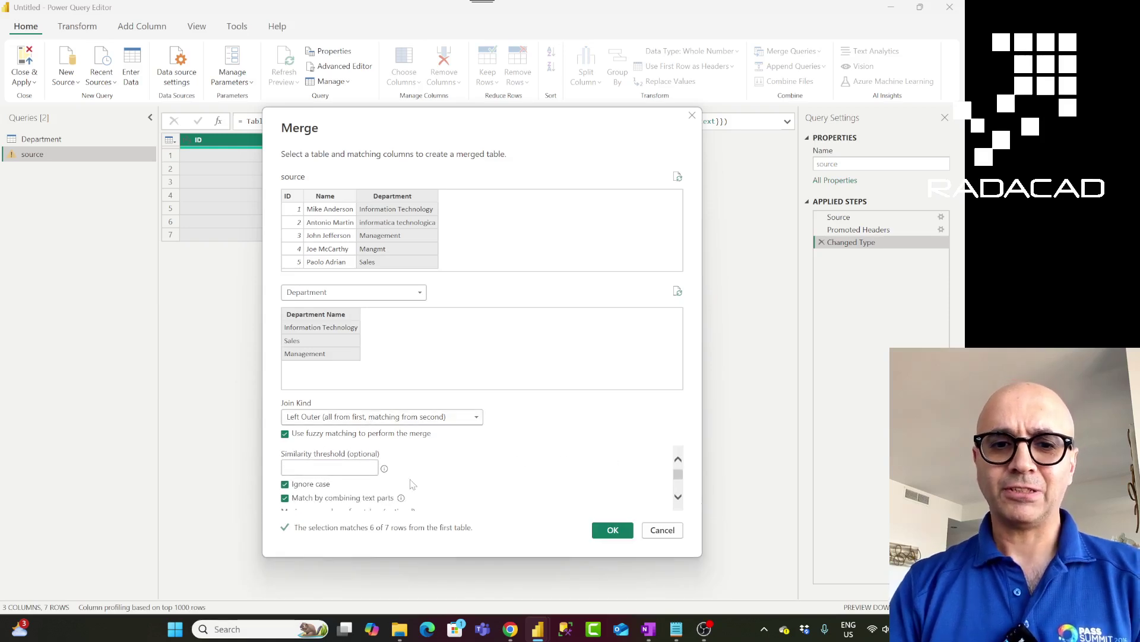
pyautogui.scroll(1, 410, 485)
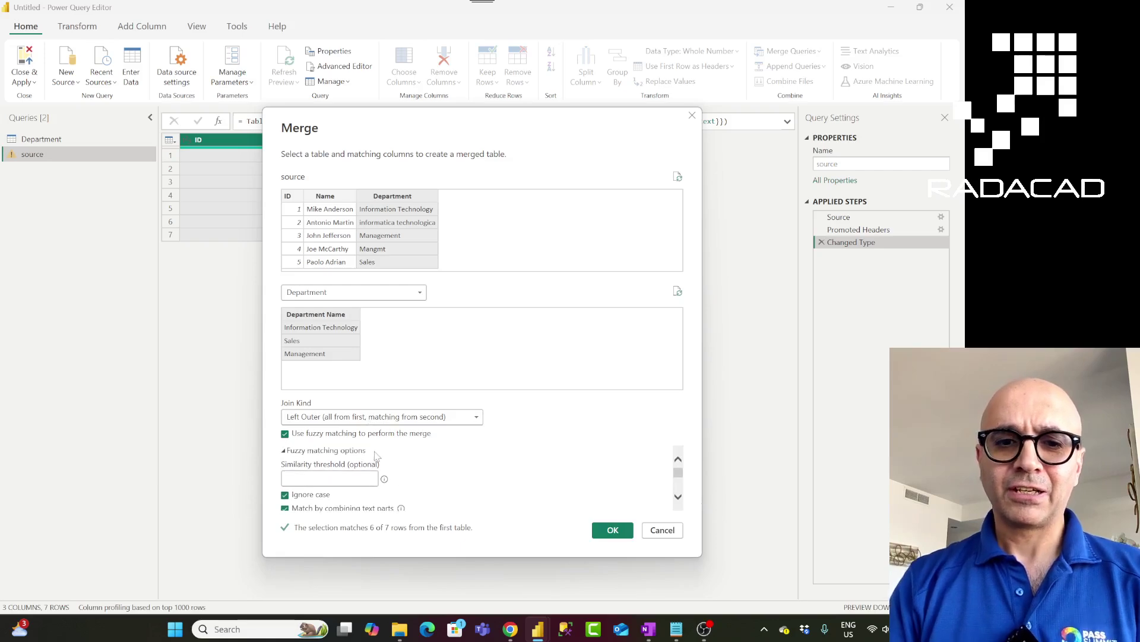
pyautogui.click(332, 476)
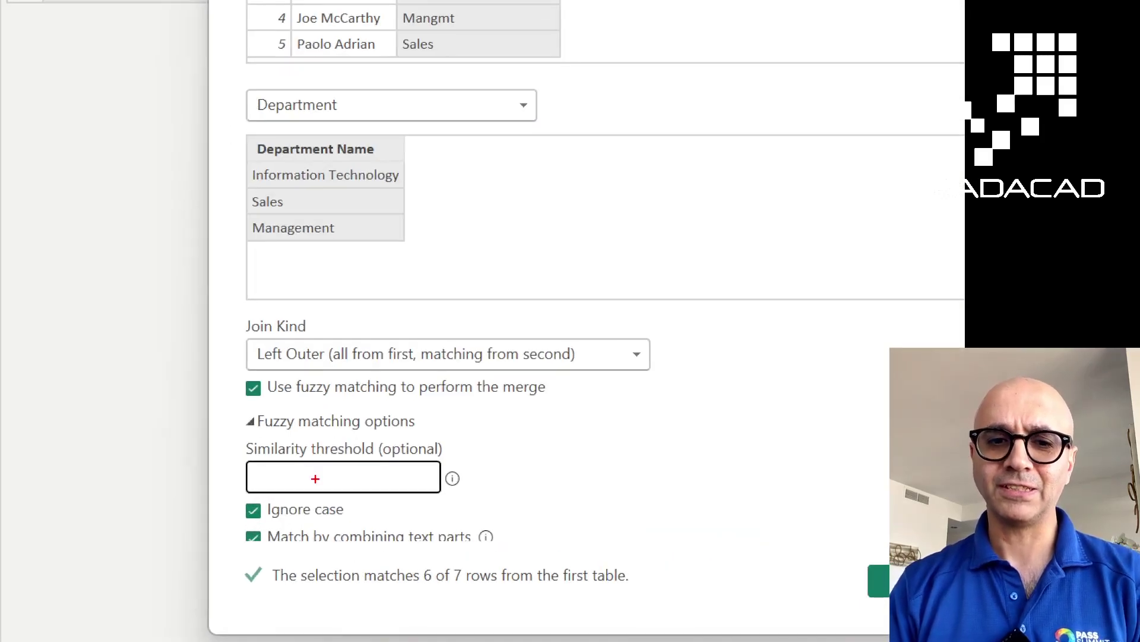
pyautogui.moveTo(239, 439); pyautogui.dragTo(478, 499)
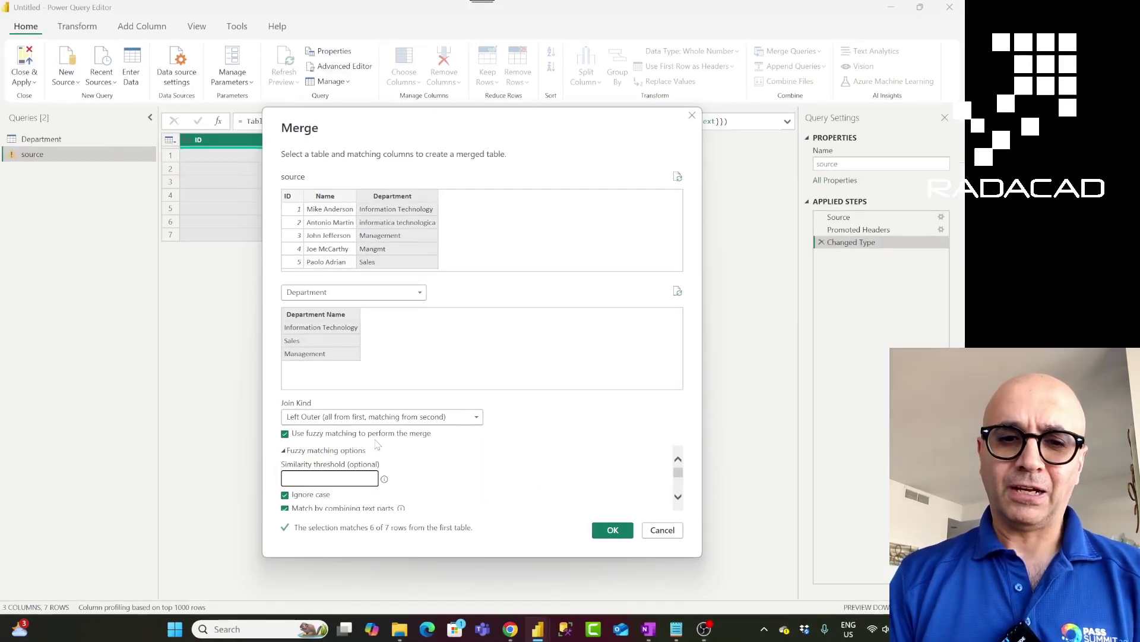
pyautogui.scroll(-1, 433, 436)
pyautogui.scroll(-1, 357, 481)
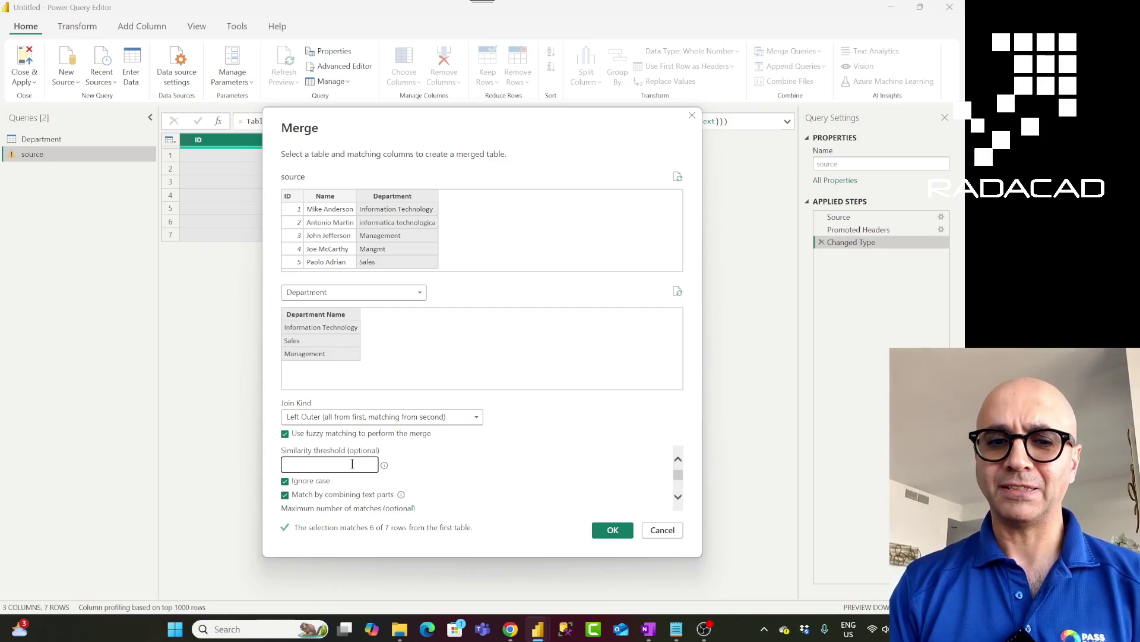
# - Apply the fuzzy merge with similarity threshold 0.92, matching 4 of 7 source rows
pyautogui.click(352, 464)
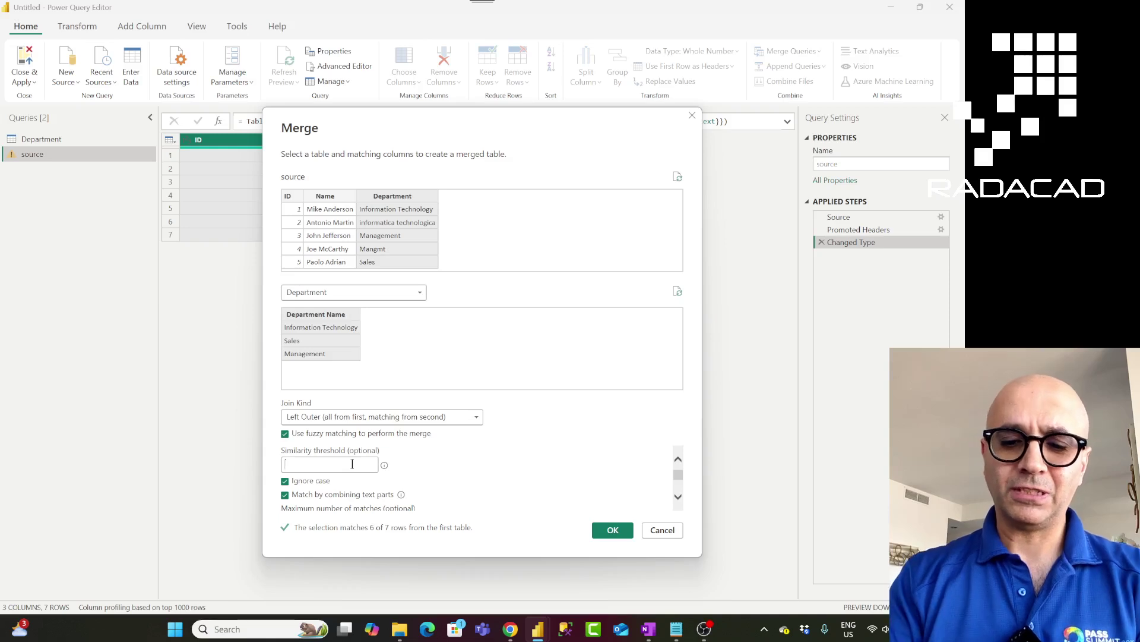
pyautogui.write('0.92')
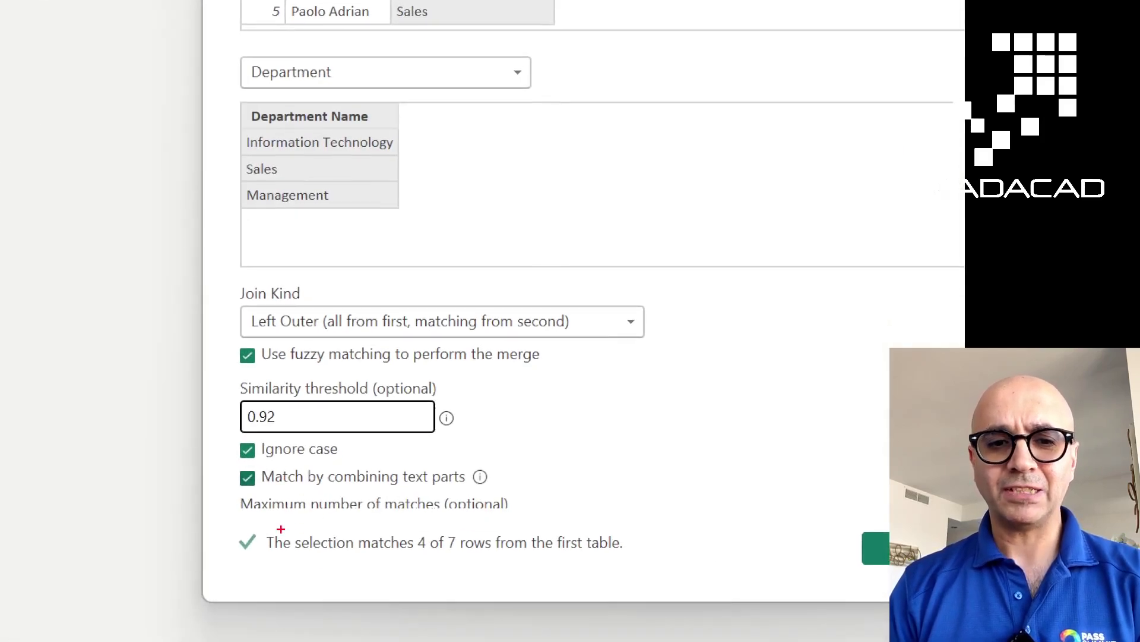
pyautogui.moveTo(220, 529); pyautogui.dragTo(650, 558)
pyautogui.press('Escape')
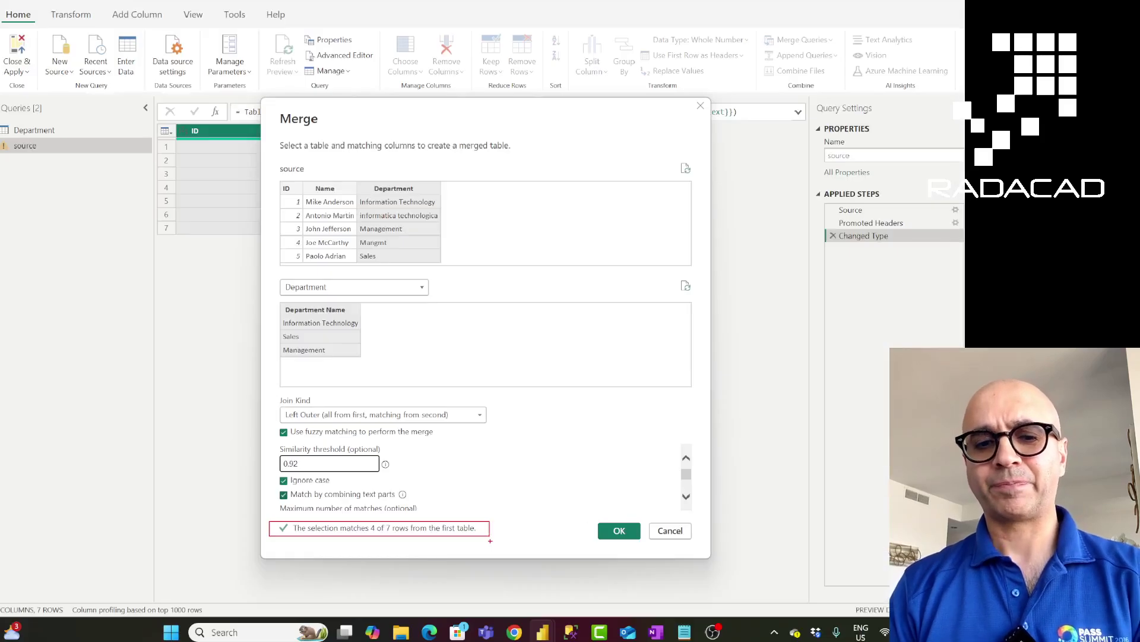
pyautogui.click(611, 530)
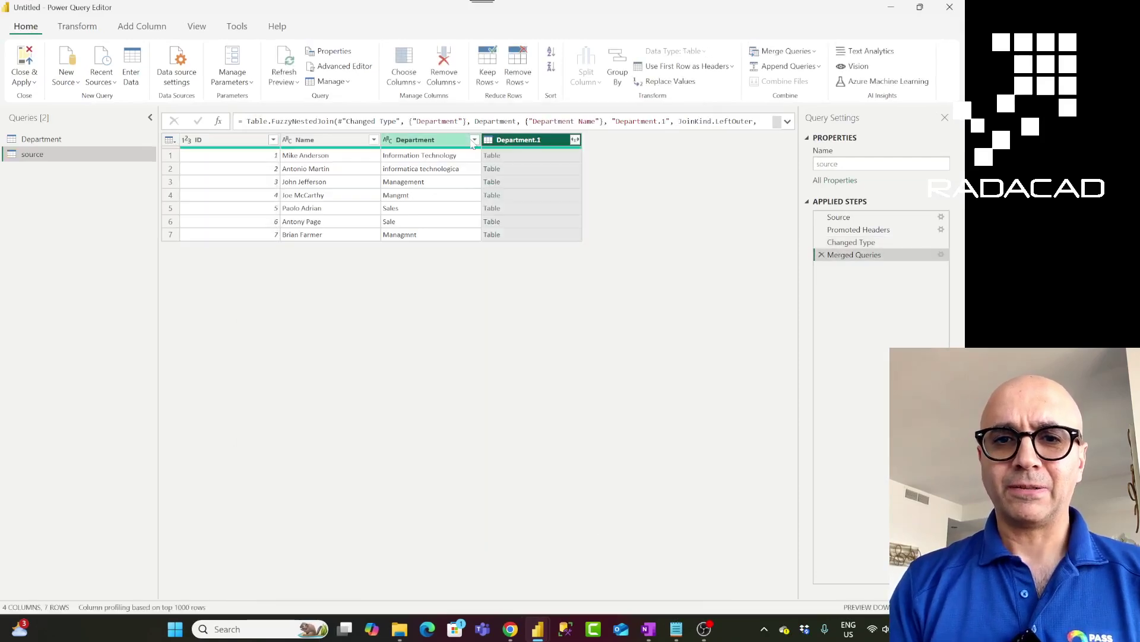
# - Expand Department.1 to Department Name, mapping informatica technologica to Information Technology
pyautogui.click(575, 139)
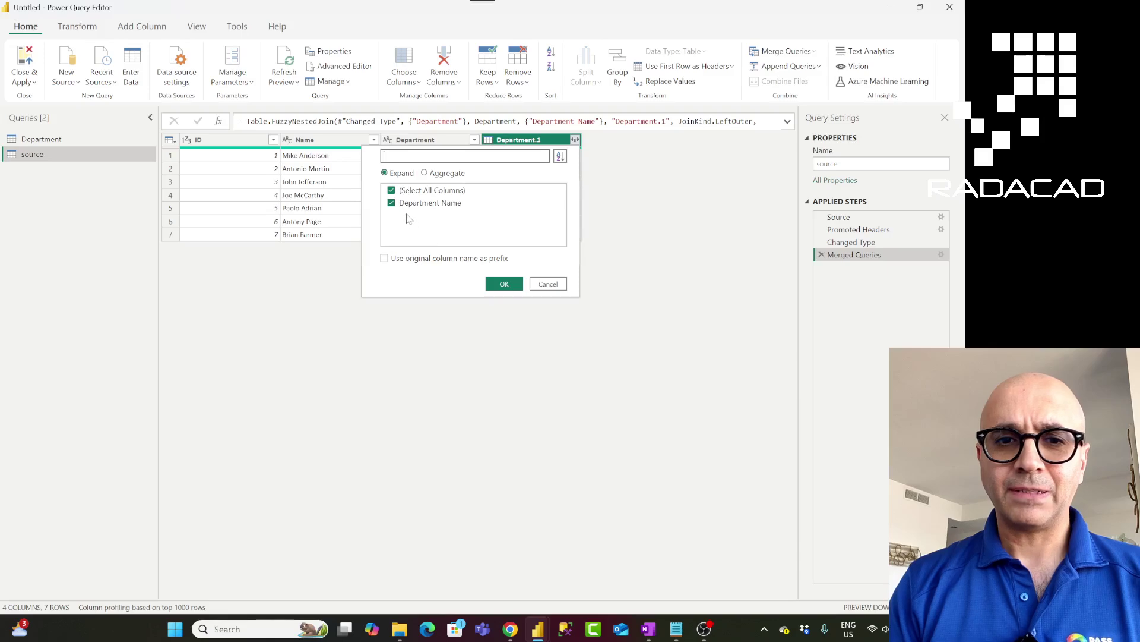
pyautogui.click(510, 283)
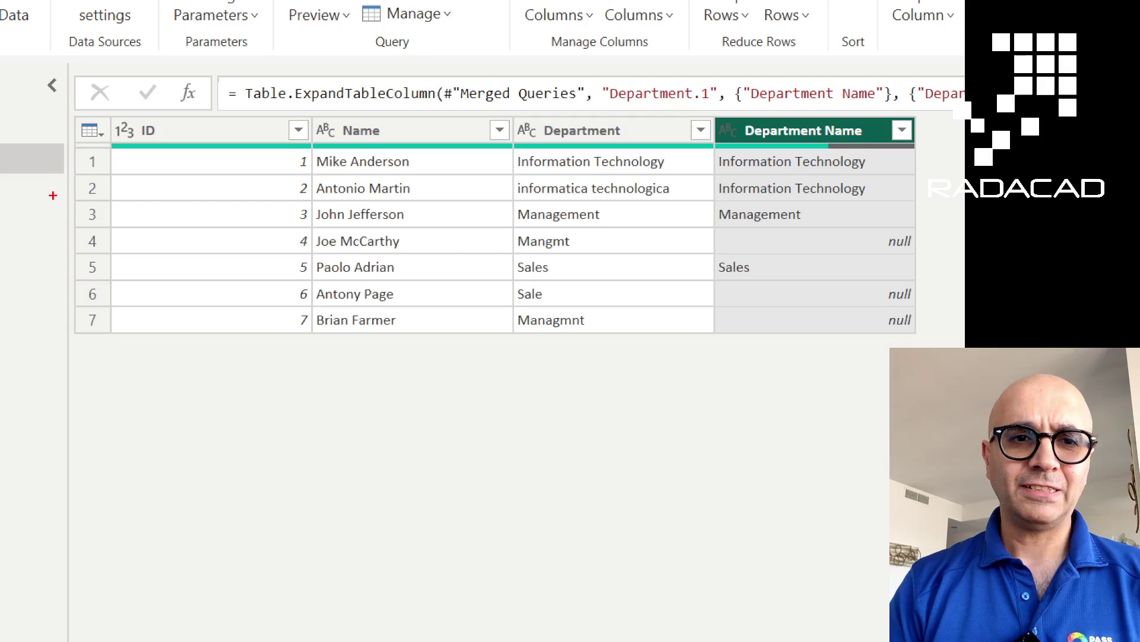
pyautogui.moveTo(73, 176)
pyautogui.mouseDown()
pyautogui.moveTo(264, 201)
pyautogui.moveTo(923, 201)
pyautogui.mouseUp()
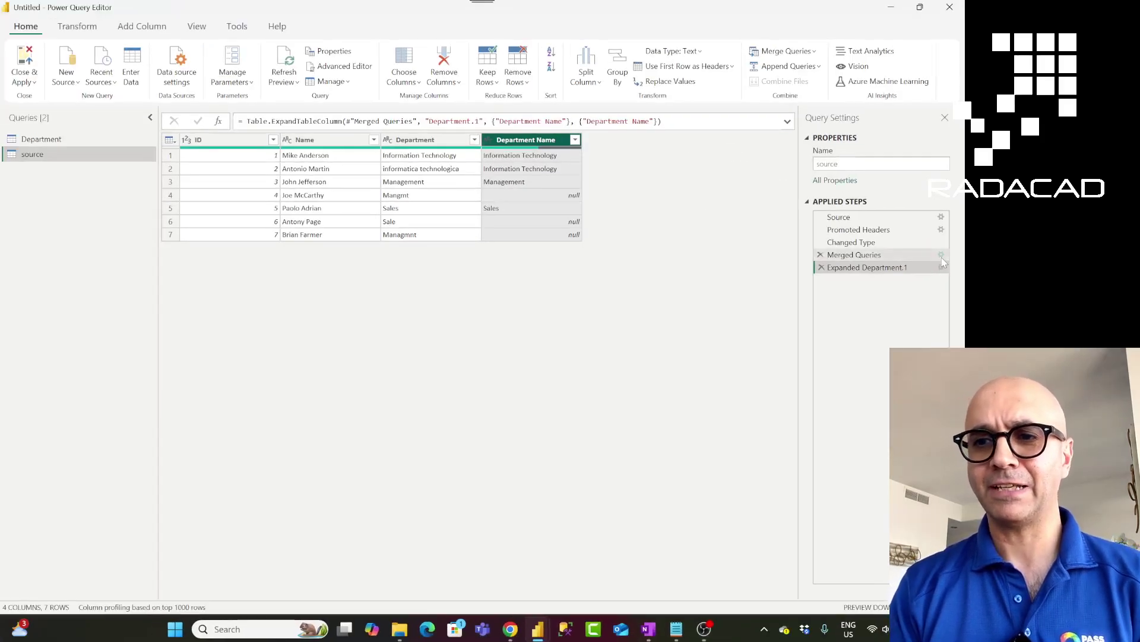
# - Change the Merged Queries step's similarity threshold to 0.93 and review the expanded results
pyautogui.click(941, 254)
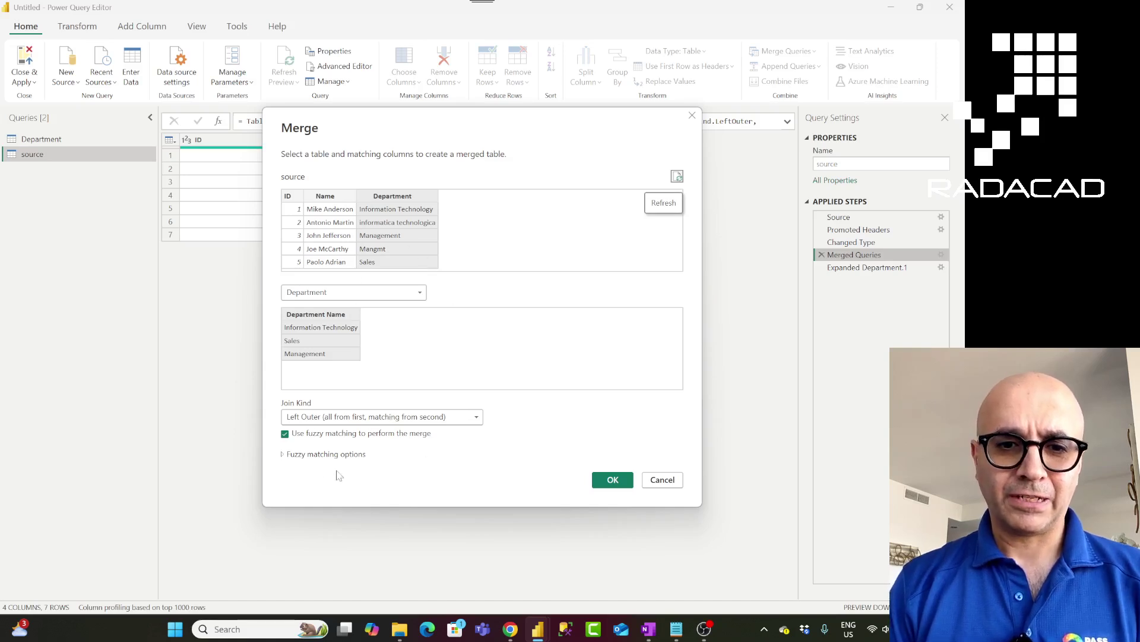
pyautogui.click(302, 458)
pyautogui.click(309, 483)
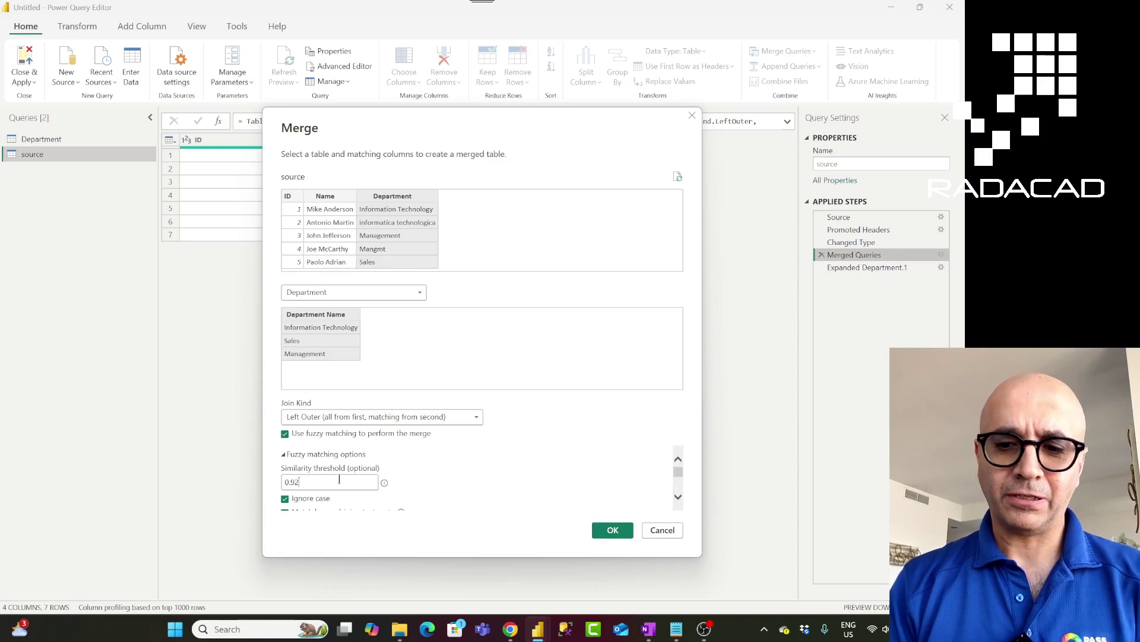
pyautogui.press('BackSpace')
pyautogui.write('3')
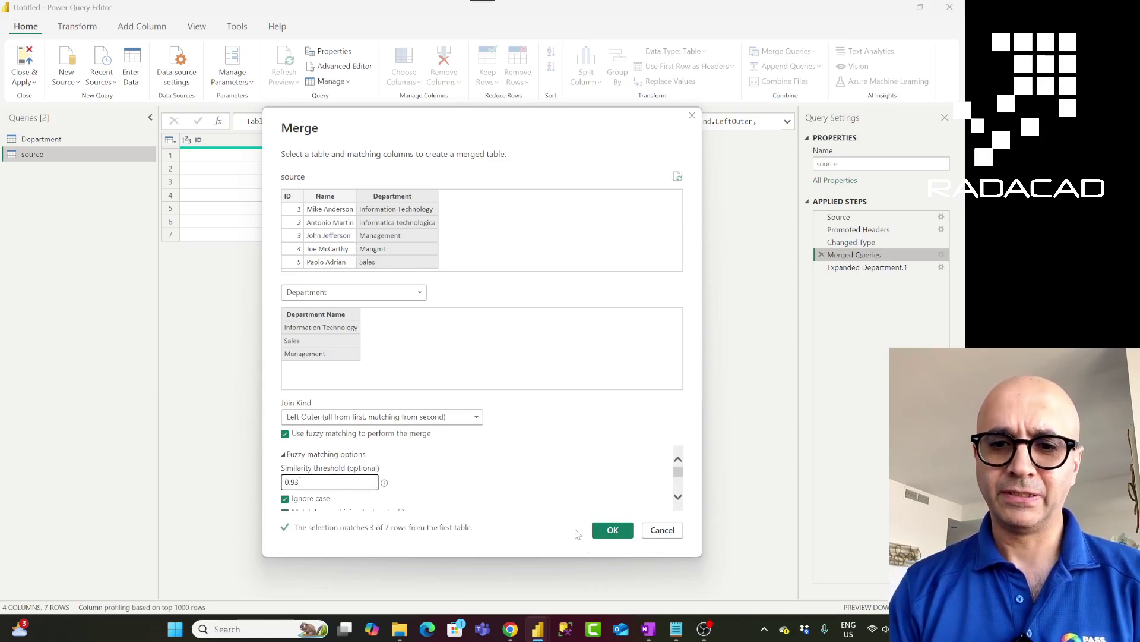
pyautogui.click(612, 534)
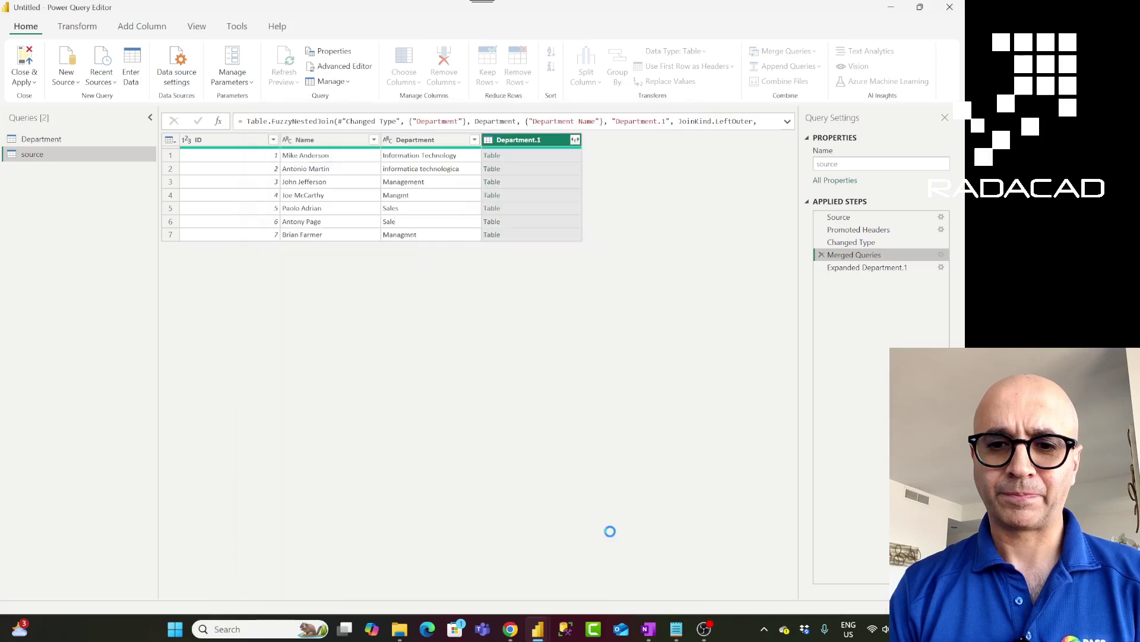
pyautogui.click(884, 268)
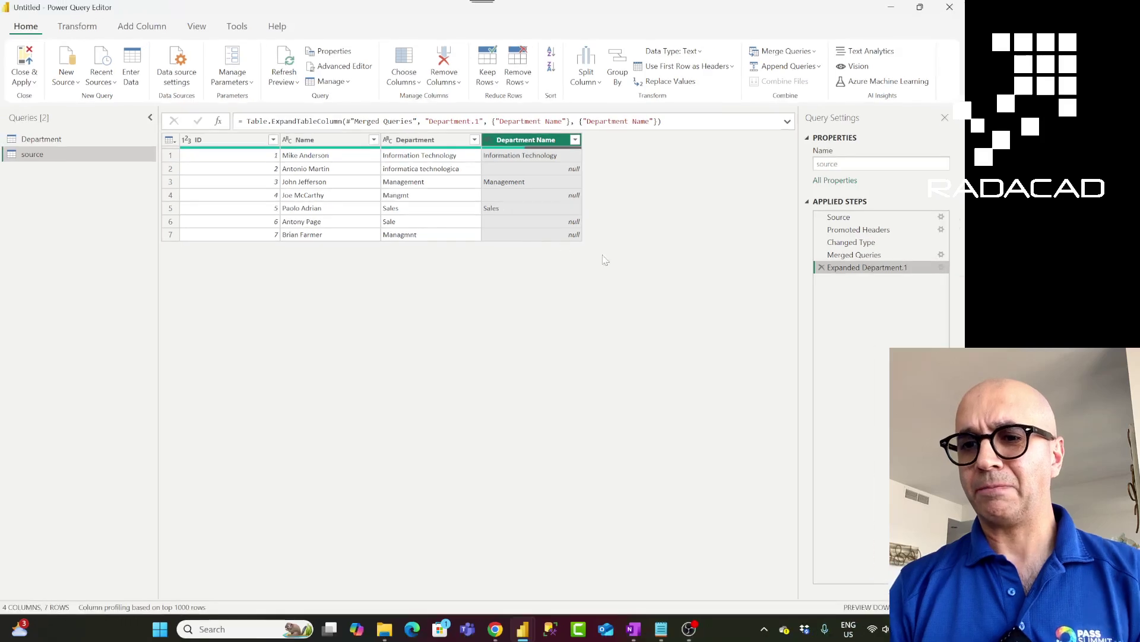
# - Reopen the Merged Queries settings and change the threshold from 0.93 to 0.91
pyautogui.click(906, 255)
pyautogui.click(940, 256)
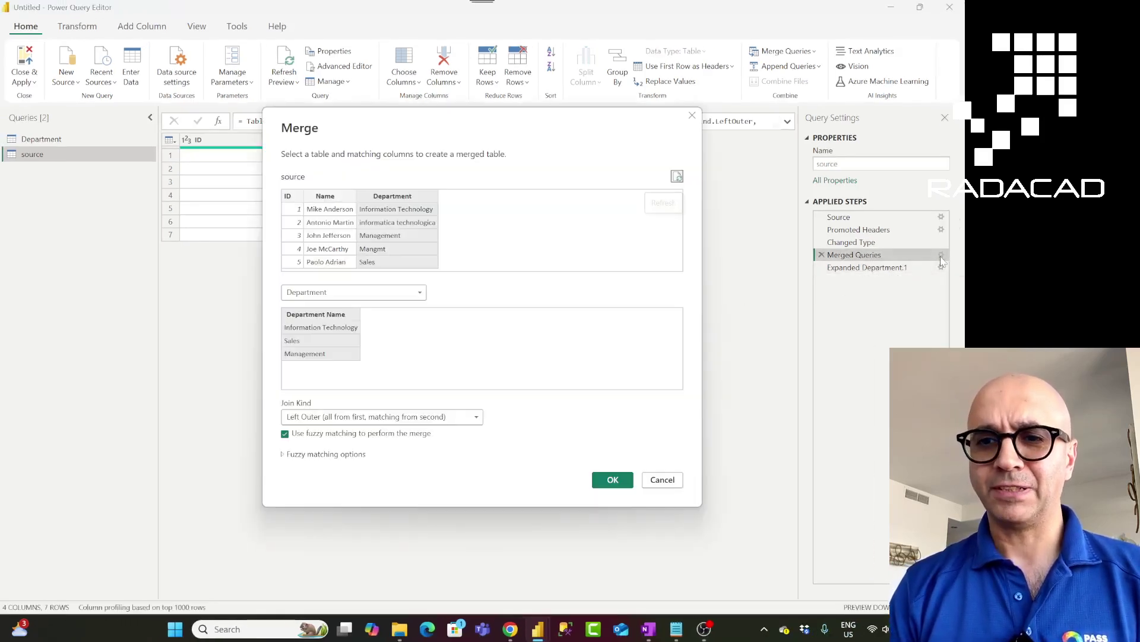
pyautogui.click(297, 455)
pyautogui.click(308, 484)
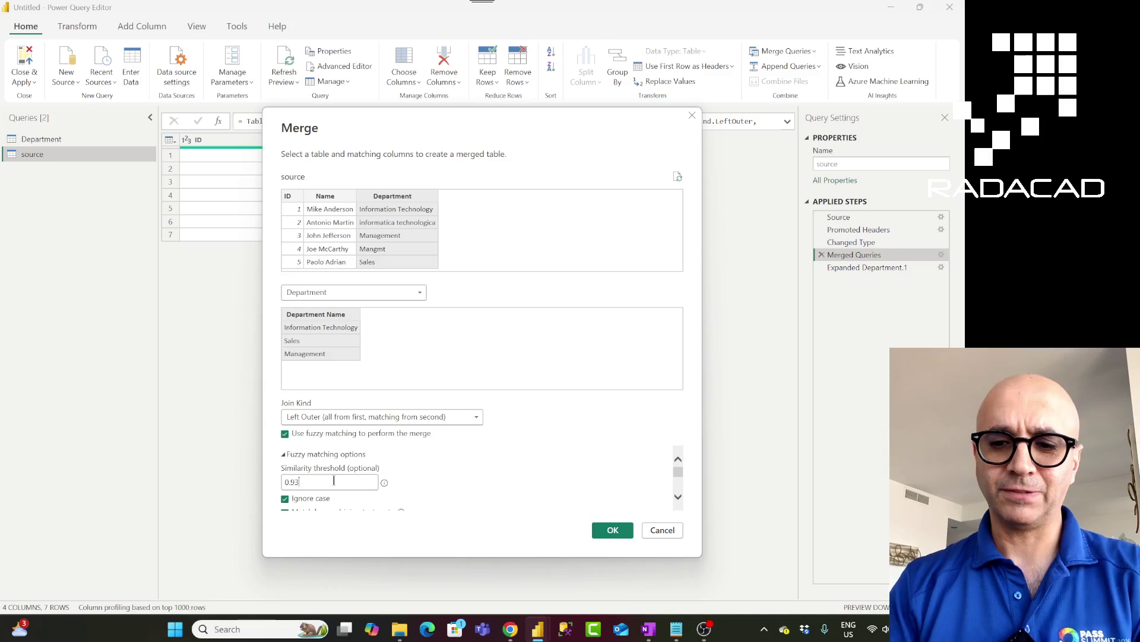
pyautogui.press('BackSpace')
pyautogui.write('1')
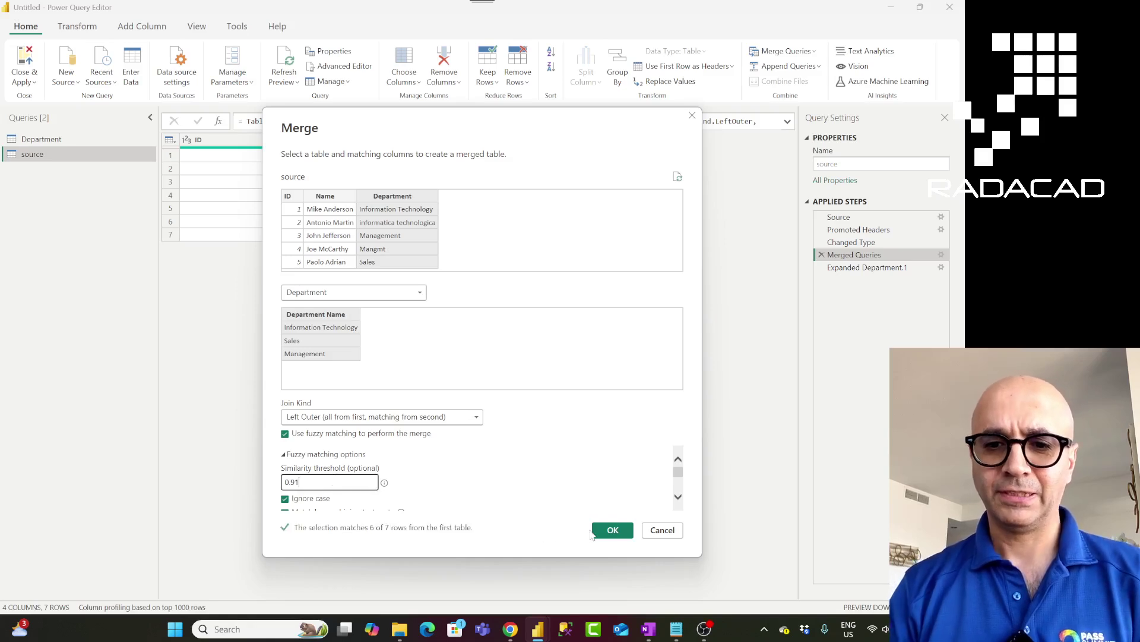
pyautogui.click(604, 532)
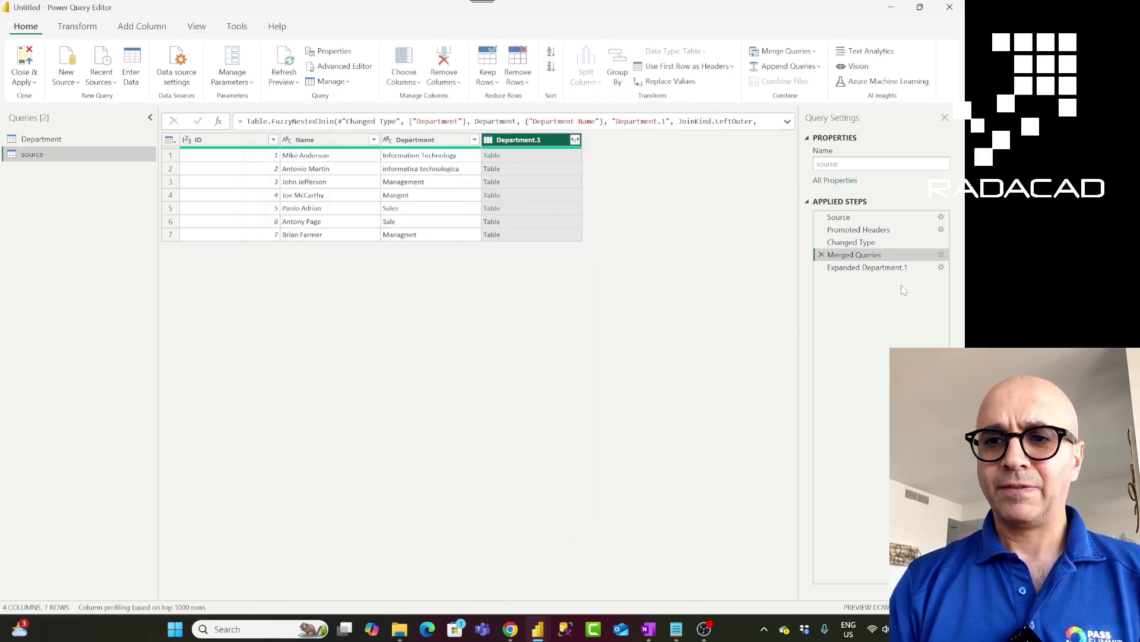
# - Review the Expanded Department.1 step, where Sale maps to Sales and Managmnt to Management, then switch to OBS Studio
pyautogui.click(867, 268)
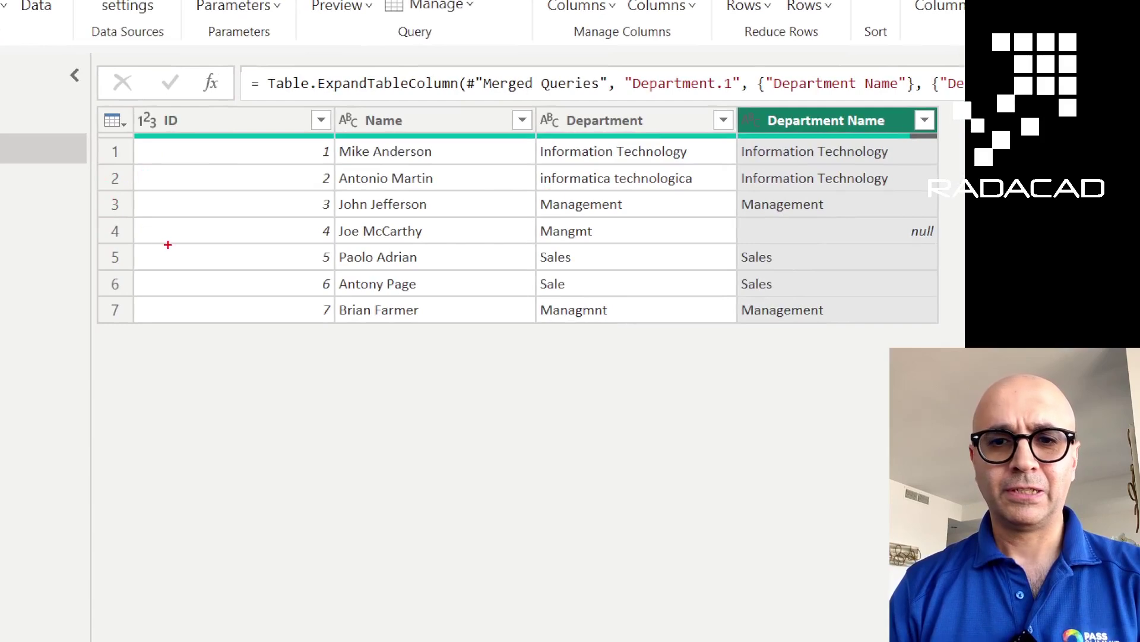
pyautogui.moveTo(98, 267)
pyautogui.mouseDown()
pyautogui.moveTo(838, 305)
pyautogui.moveTo(906, 324)
pyautogui.mouseUp()
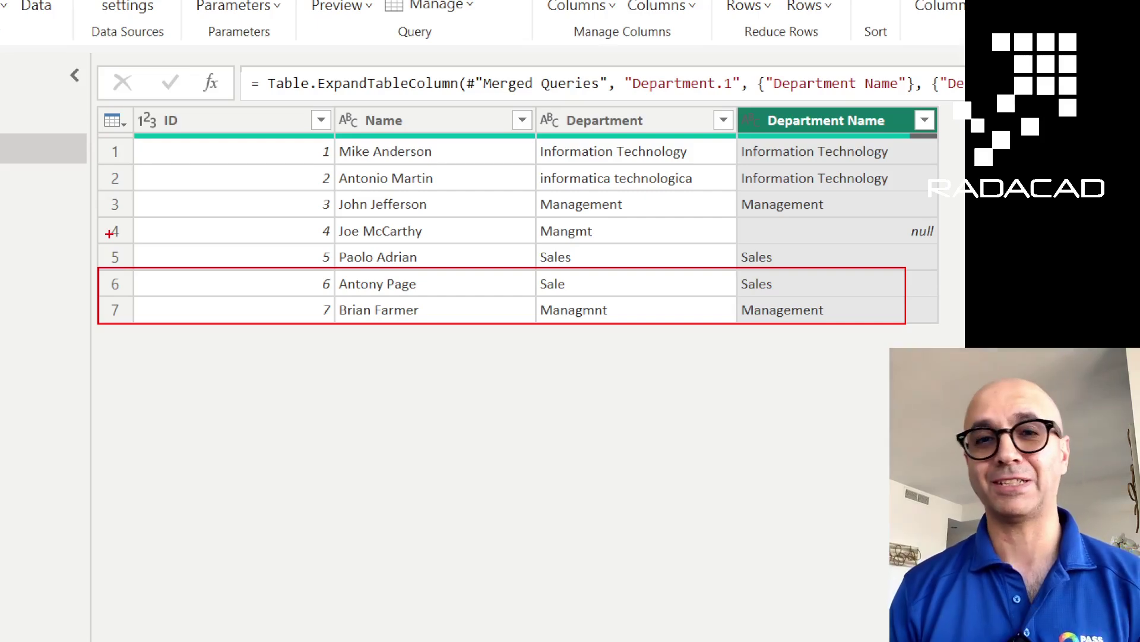
pyautogui.press('Escape')
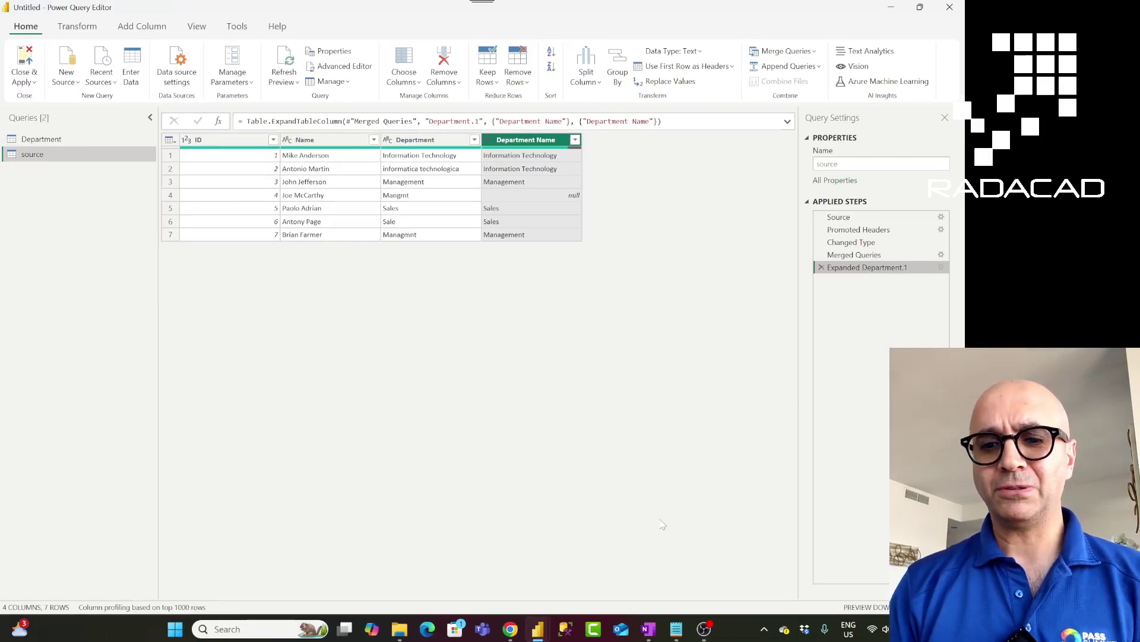
pyautogui.click(704, 629)
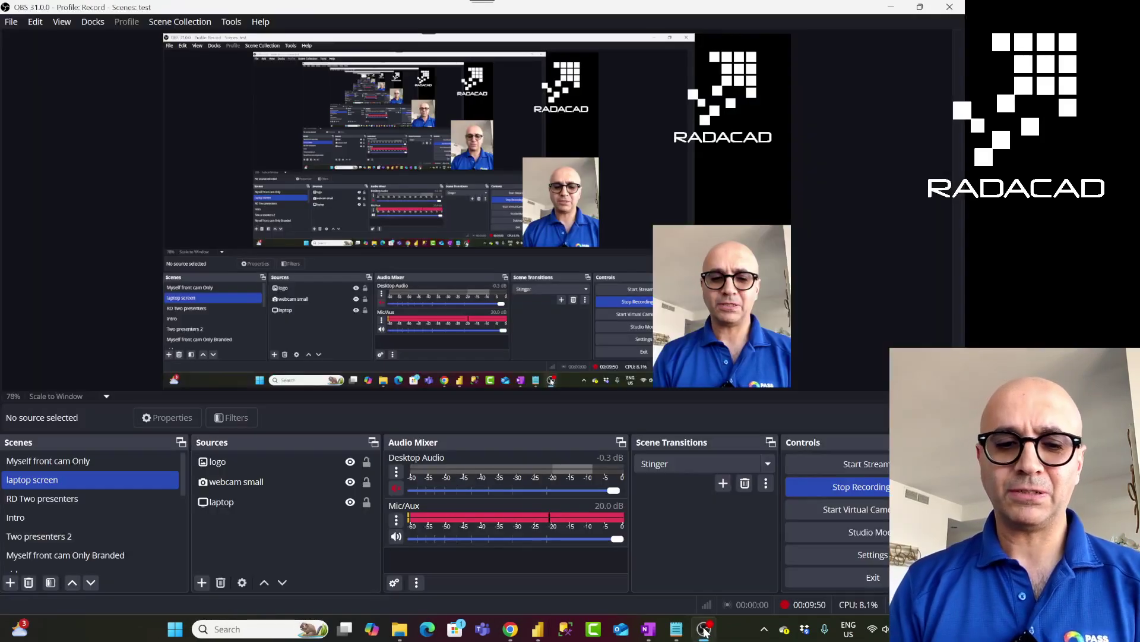